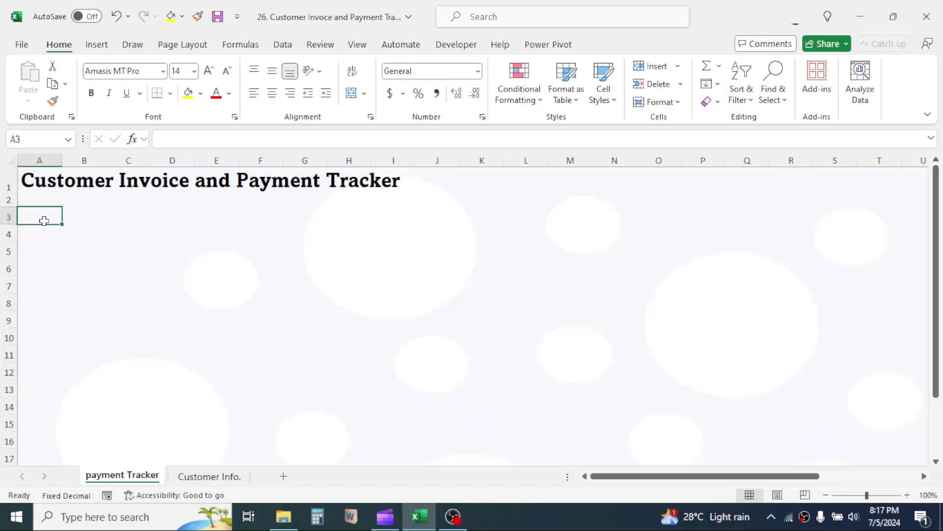
Enter headings Invoice #, Invoice Date, Customer Name, Invoice Amount, NOD, Overdue Date in A3:F3.
{"action": "type", "text": "Invoice"}
{"action": "key", "text": "Tab"}
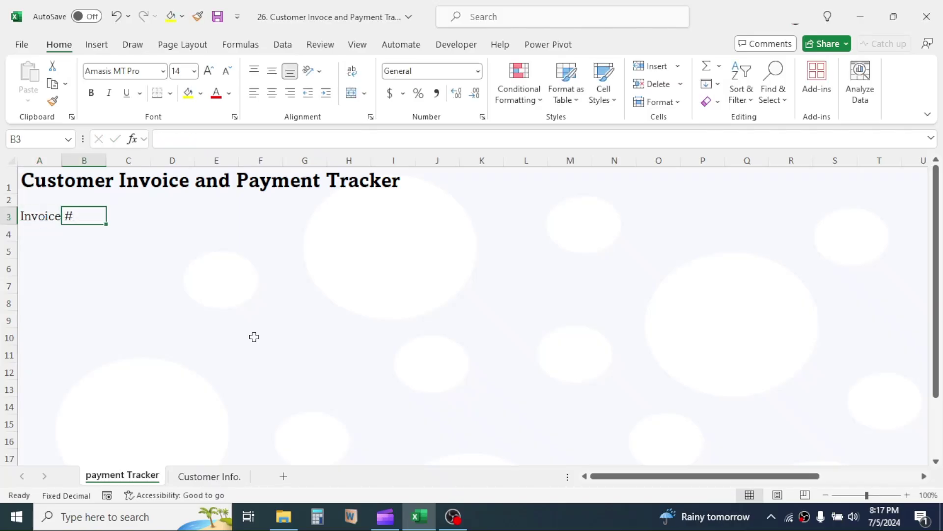
{"action": "type", "text": "Invoice Date"}
{"action": "key", "text": "Tab"}
{"action": "type", "text": "Customer Name"}
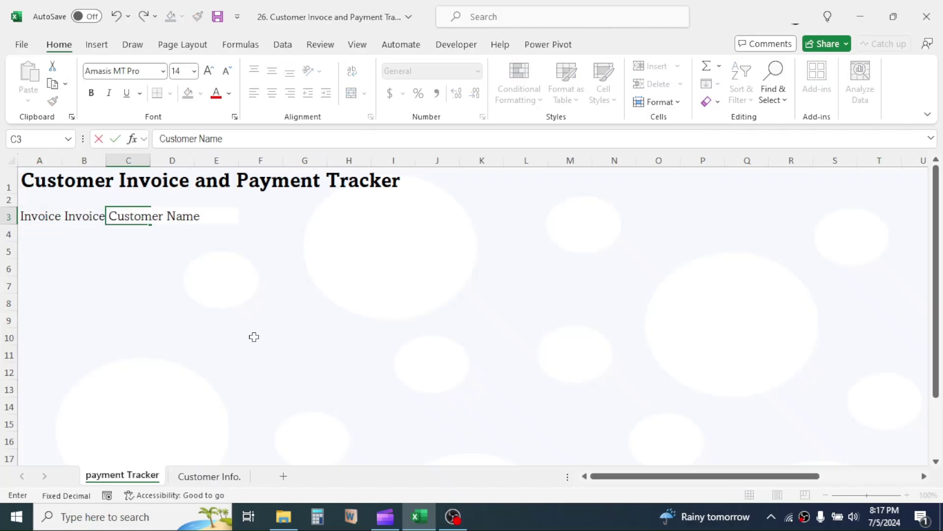
{"action": "key", "text": "Tab"}
{"action": "type", "text": "Invoice Amount"}
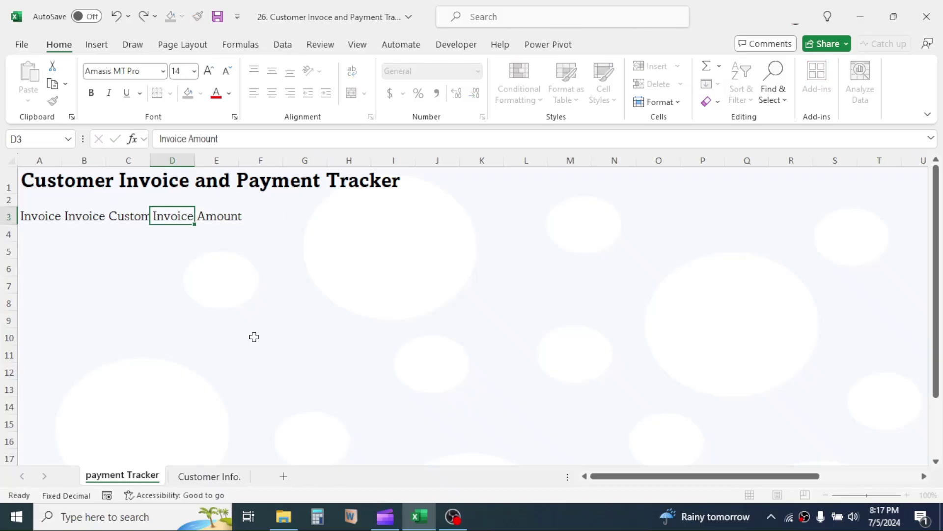
{"action": "key", "text": "Tab"}
{"action": "type", "text": "NOD"}
{"action": "key", "text": "Tab"}
{"action": "type", "text": "Overdue Date"}
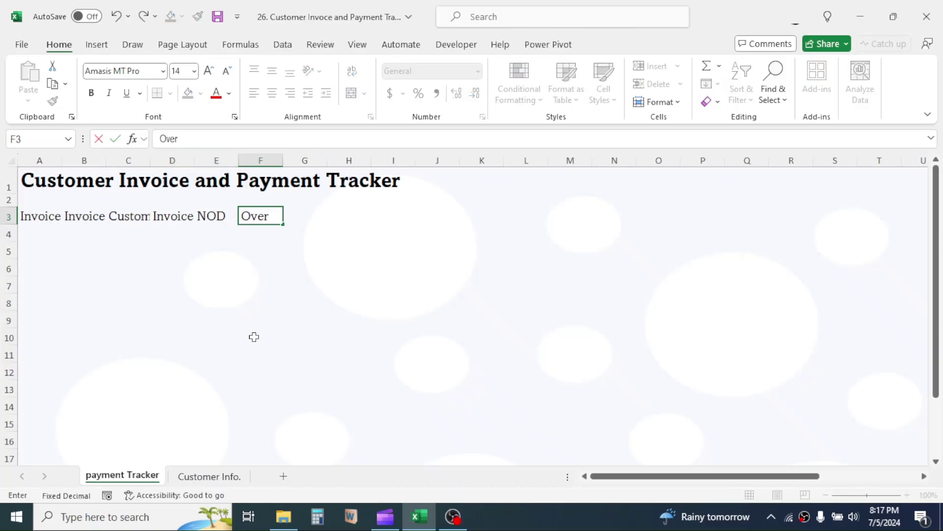
{"action": "key", "text": "Tab"}
Add headings Pmt. Receive Amount, Difference, Date of Receipt, Days taken for Pmt., Status of Invoice in G3:K3.
{"action": "type", "text": "Pa"}
{"action": "key", "text": "BackSpace"}
{"action": "type", "text": "mt."}
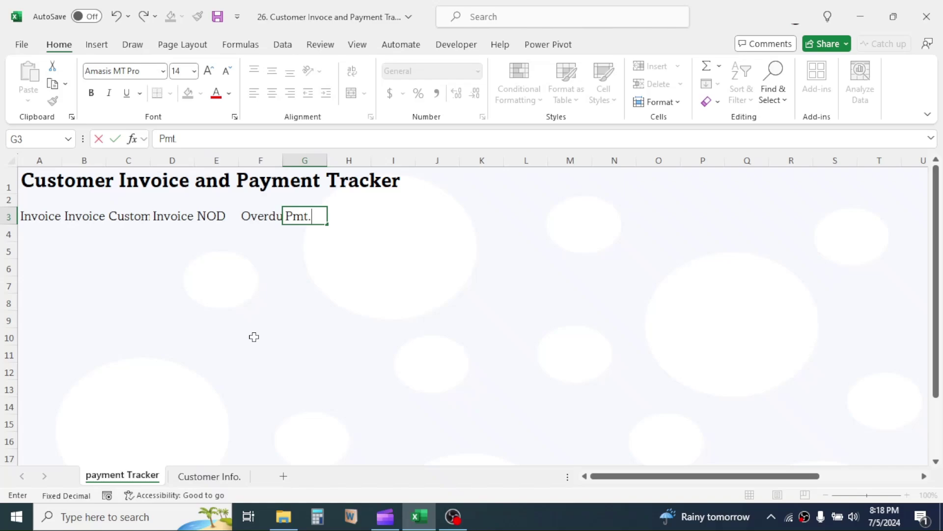
{"action": "type", "text": " Receive Amount"}
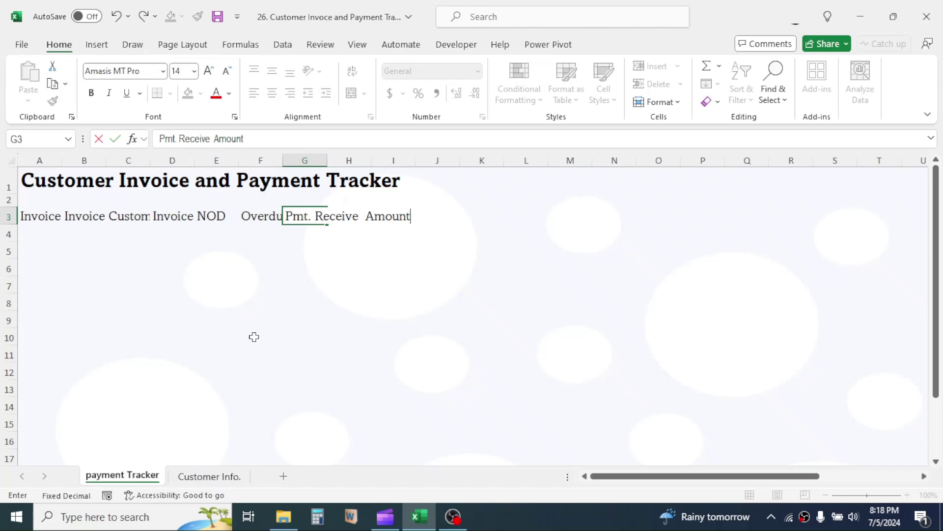
{"action": "key", "text": "Tab"}
{"action": "type", "text": "Differenc"}
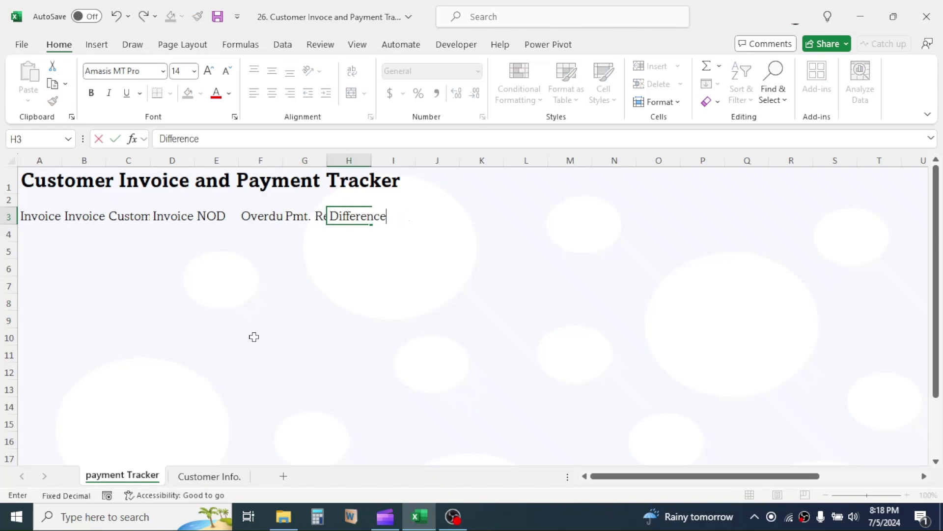
{"action": "key", "text": "Tab"}
{"action": "type", "text": "Date of Receipt"}
{"action": "key", "text": "Tab"}
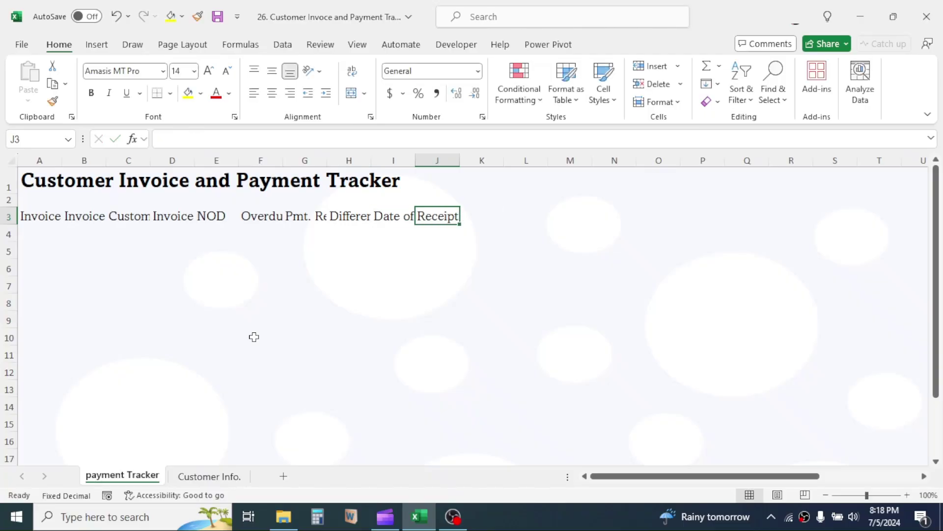
{"action": "type", "text": "Days taken for Paym"}
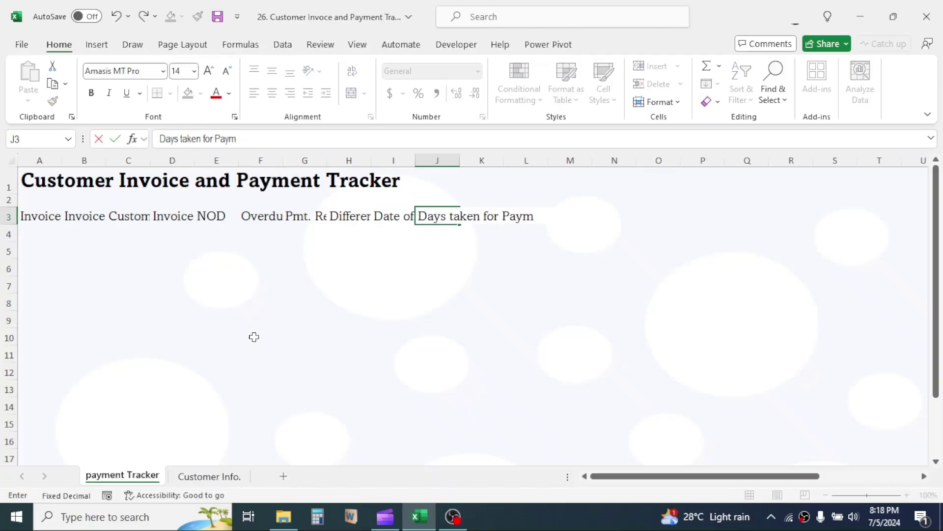
{"action": "key", "text": "BackSpace"}
{"action": "key", "text": "BackSpace"}
{"action": "key", "text": "BackSpace"}
{"action": "key", "text": "BackSpace"}
{"action": "type", "text": "Pmt."}
{"action": "key", "text": "Tab"}
{"action": "type", "text": "S"}
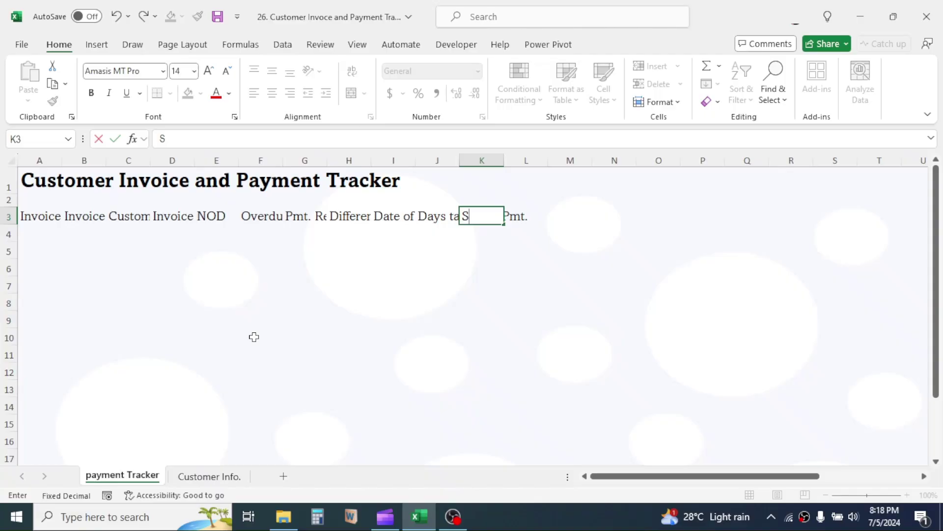
{"action": "type", "text": "tatus of Invoice"}
{"action": "key", "text": "Return"}
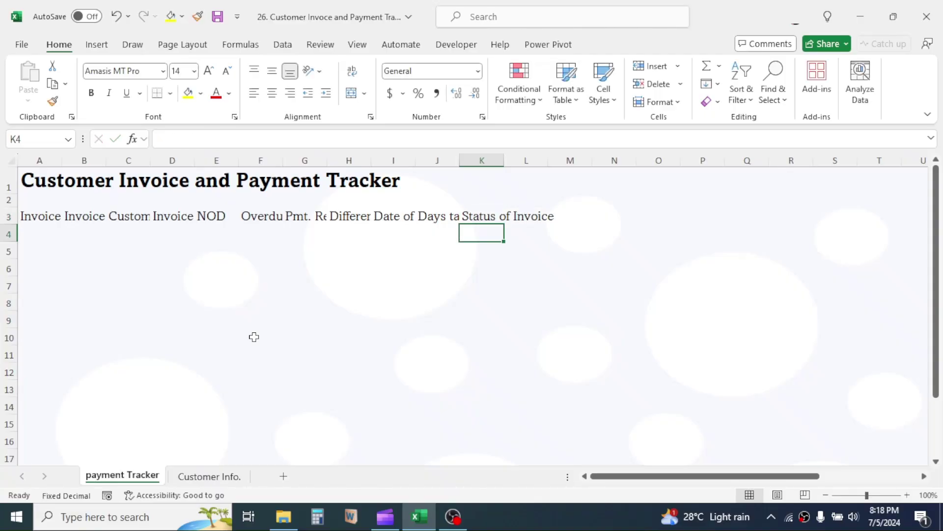
Widen columns A through K so the headings fit.
{"action": "left_click_drag", "start_coordinate": [62, 160], "coordinate": [68, 160]}
{"action": "left_click_drag", "start_coordinate": [112, 161], "coordinate": [146, 160]}
{"action": "left_click_drag", "start_coordinate": [190, 160], "coordinate": [211, 160]}
{"action": "left_click_drag", "start_coordinate": [255, 160], "coordinate": [273, 160]}
{"action": "left_click_drag", "start_coordinate": [316, 160], "coordinate": [334, 161]}
{"action": "left_click_drag", "start_coordinate": [379, 160], "coordinate": [470, 160]}
{"action": "left_click_drag", "start_coordinate": [514, 160], "coordinate": [531, 160]}
{"action": "mouse_move", "coordinate": [575, 160]}
{"action": "left_mouse_down"}
{"action": "mouse_move", "coordinate": [626, 160]}
{"action": "mouse_move", "coordinate": [600, 160]}
{"action": "left_mouse_up"}
{"action": "left_click", "coordinate": [566, 160]}
{"action": "left_click_drag", "start_coordinate": [663, 160], "coordinate": [737, 161]}
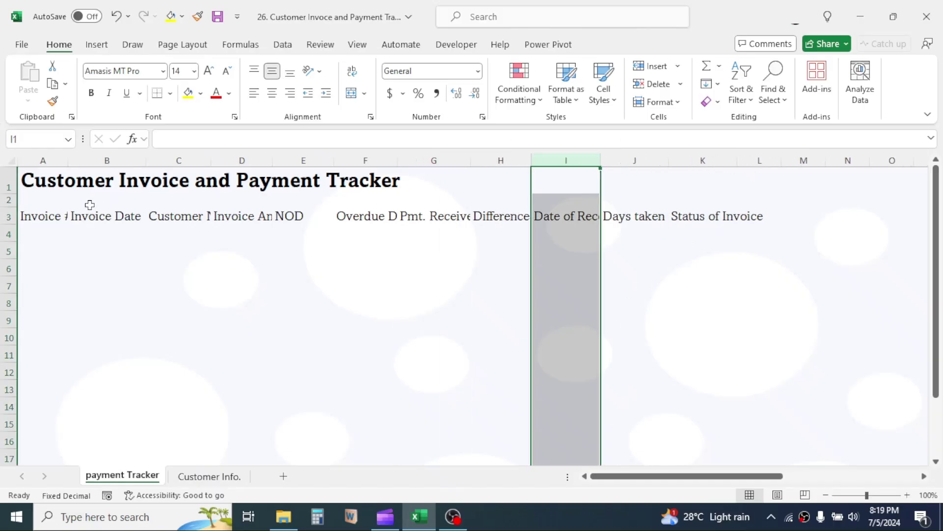
Make the A3:K3 headings wrapped, centred and middle-aligned.
{"action": "left_click_drag", "start_coordinate": [38, 221], "coordinate": [707, 215]}
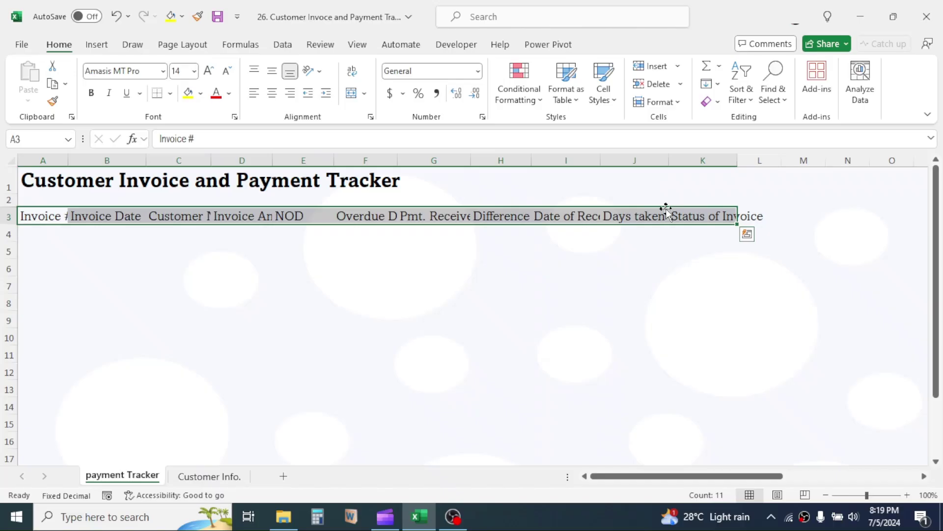
{"action": "left_click", "coordinate": [352, 72]}
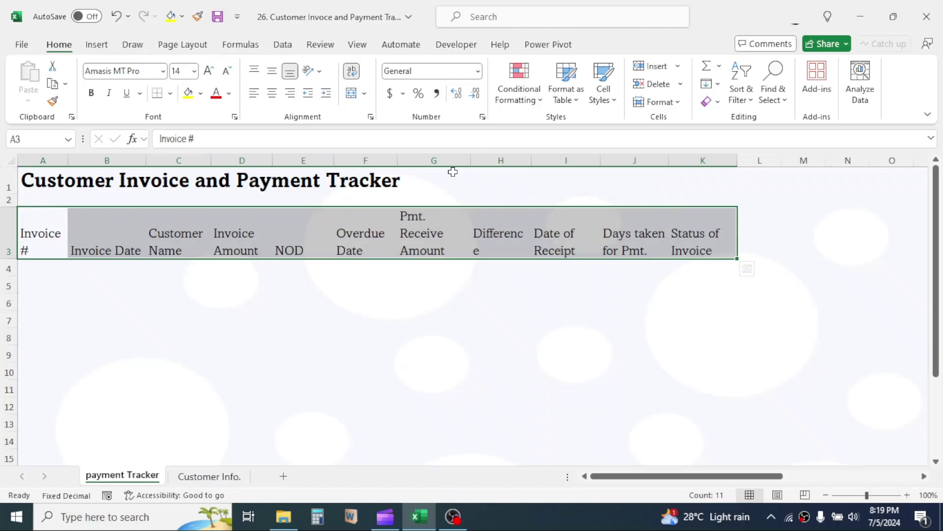
{"action": "left_click", "coordinate": [272, 96]}
{"action": "left_click", "coordinate": [274, 75]}
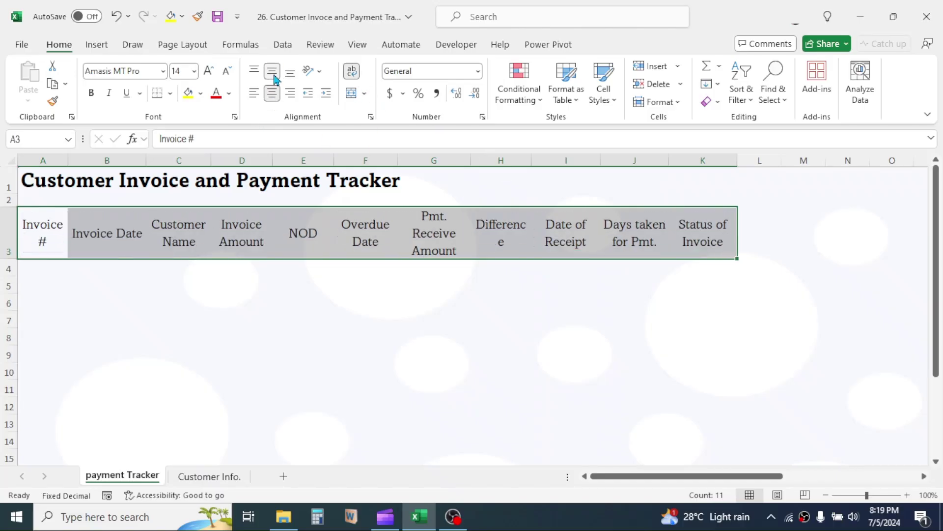
Apply blue All Borders to A3:K13.
{"action": "left_click_drag", "start_coordinate": [699, 264], "coordinate": [678, 421]}
{"action": "left_click", "coordinate": [170, 93]}
{"action": "left_click", "coordinate": [396, 465]}
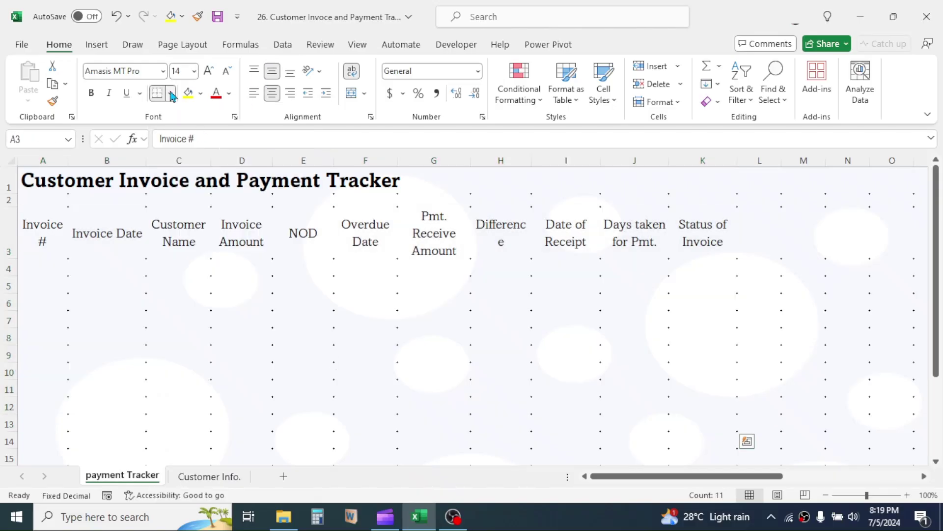
{"action": "left_click", "coordinate": [170, 93]}
{"action": "left_click", "coordinate": [197, 230]}
Fill the heading row A3:K3 with tan.
{"action": "left_click_drag", "start_coordinate": [129, 227], "coordinate": [684, 228]}
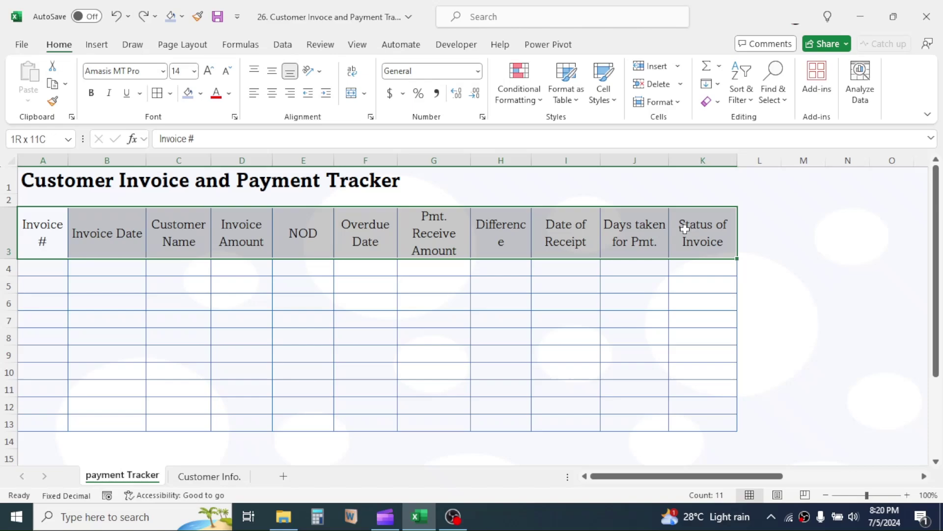
{"action": "left_click", "coordinate": [201, 95]}
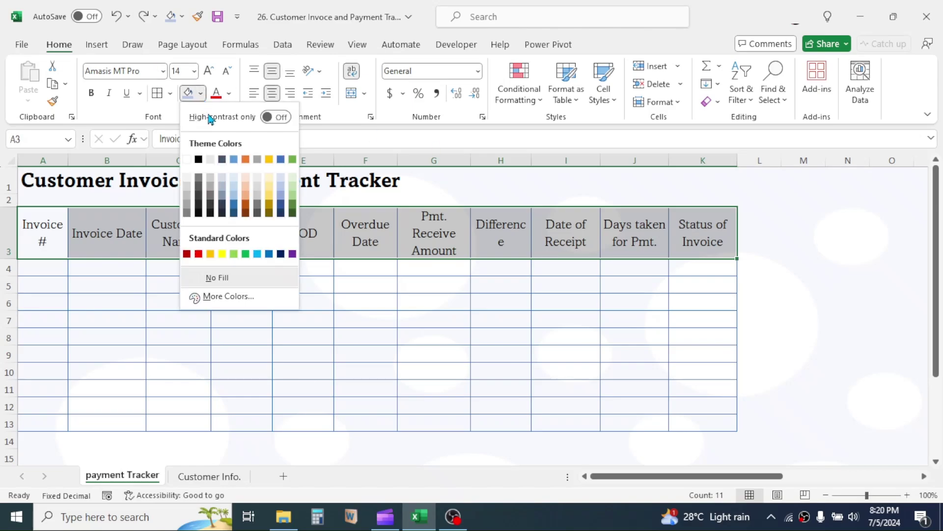
{"action": "left_click", "coordinate": [264, 174]}
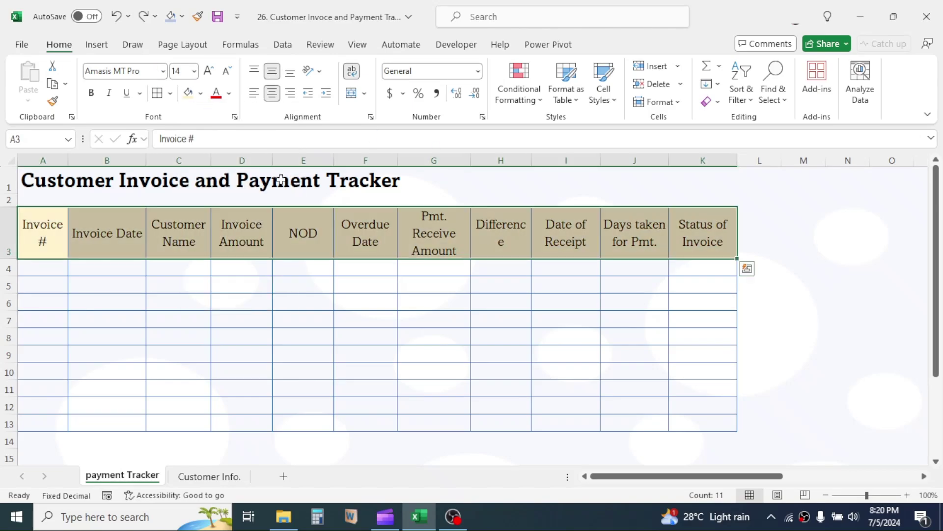
On Customer Info., enter headings SN, Customer Name, Credit Side in C4:E4 and serial numbers 1–6.
{"action": "left_click", "coordinate": [209, 476]}
{"action": "left_click", "coordinate": [129, 233]}
{"action": "type", "text": "SN"}
{"action": "key", "text": "Tab"}
{"action": "type", "text": "Cust"}
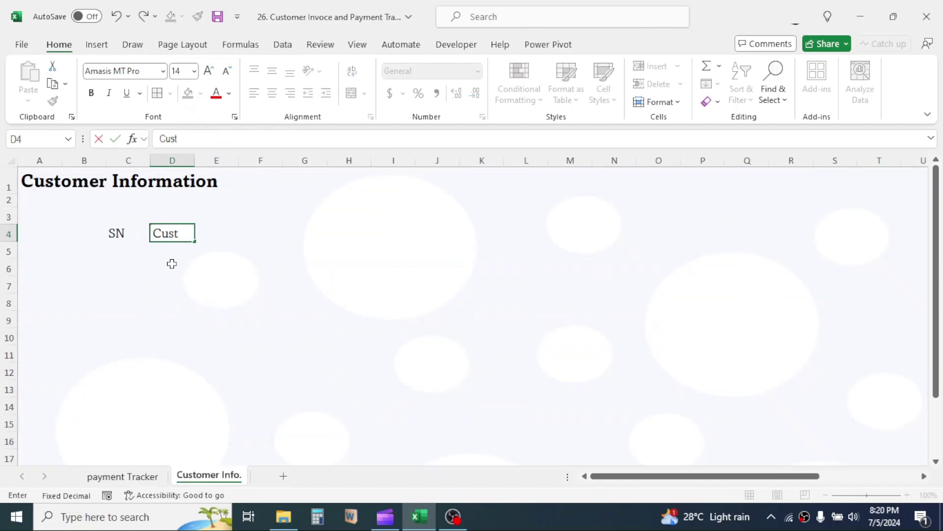
{"action": "type", "text": "omer Name"}
{"action": "key", "text": "Tab"}
{"action": "type", "text": "Credit Side"}
{"action": "key", "text": "Return"}
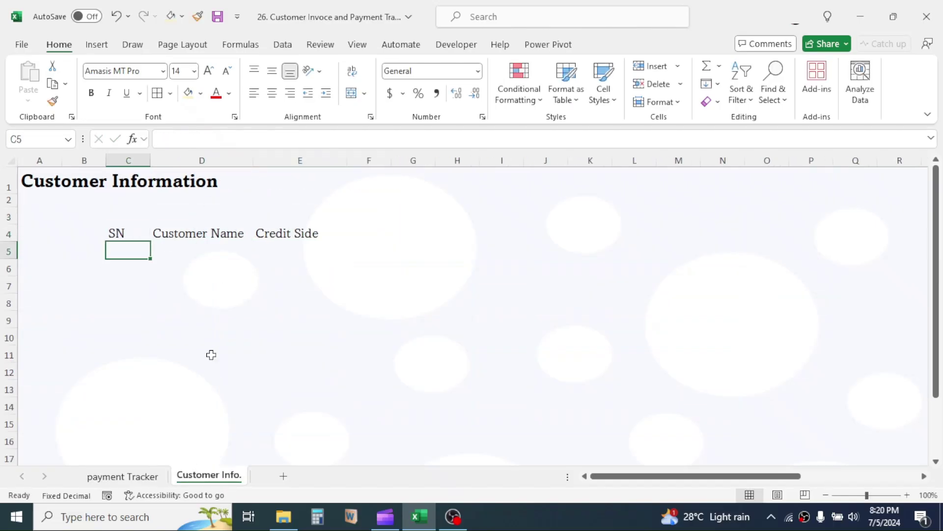
{"action": "type", "text": "1 2 3 4 5 6"}
{"action": "key", "text": "Up"}
{"action": "key", "text": "Up"}
{"action": "key", "text": "Up"}
{"action": "key", "text": "Up"}
{"action": "key", "text": "Up"}
{"action": "key", "text": "Up"}
{"action": "key", "text": "Right"}
List Customer AB, CD, EF, GH, IJ and KL under Customer Name.
{"action": "type", "text": "Customer AB"}
{"action": "key", "text": "Return"}
{"action": "type", "text": "Customer CD"}
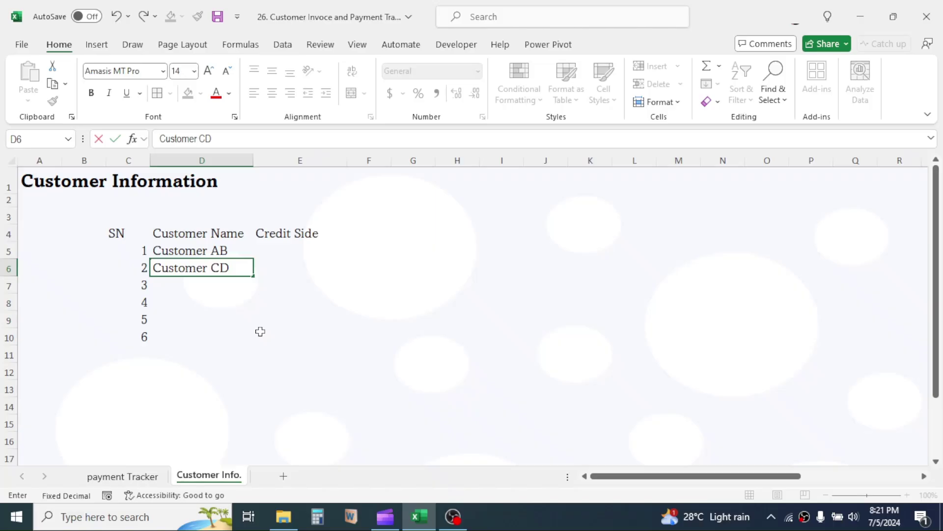
{"action": "key", "text": "Return"}
{"action": "type", "text": "Customer EF"}
{"action": "key", "text": "Return"}
{"action": "type", "text": "Customer GH"}
{"action": "key", "text": "Return"}
{"action": "type", "text": "Customer IJ"}
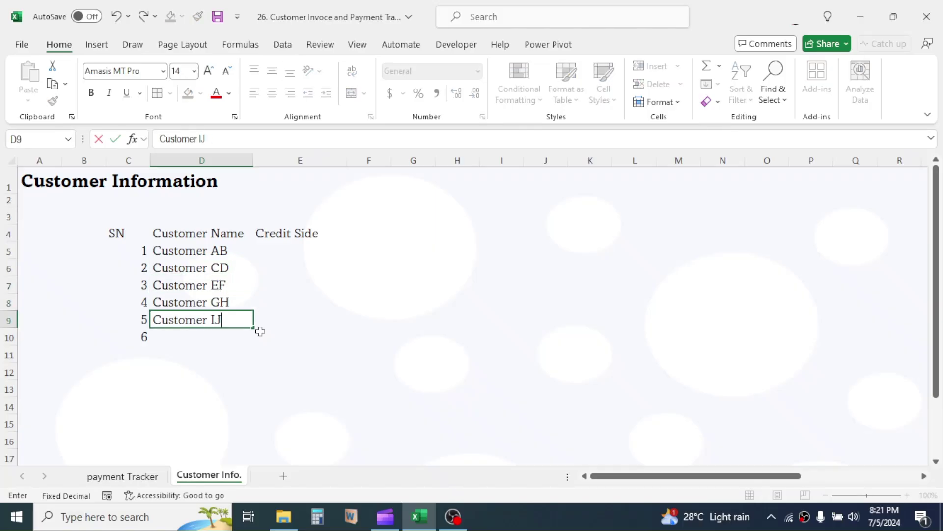
{"action": "key", "text": "Return"}
{"action": "type", "text": "Customer KL"}
{"action": "key", "text": "Return"}
Enter Credit Side days 30, 21, 7, 15, 30, 21 starting in E5.
{"action": "left_click", "coordinate": [297, 252]}
{"action": "type", "text": "30 21 7 15"}
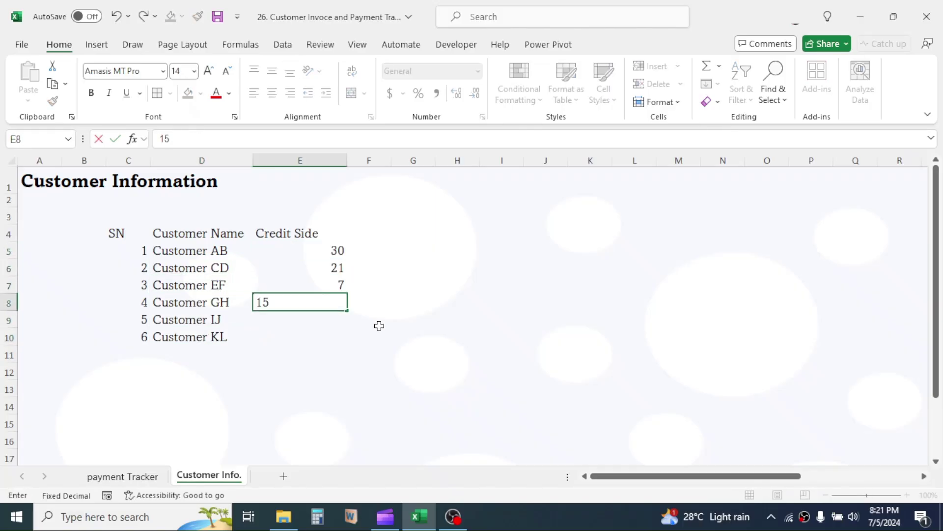
{"action": "key", "text": "Return"}
{"action": "type", "text": "30"}
{"action": "key", "text": "Return"}
{"action": "type", "text": "21"}
Border and centre the customer table, fill headings C4:E4 light gold, then return to payment Tracker.
{"action": "left_click", "coordinate": [157, 93]}
{"action": "left_click", "coordinate": [272, 93]}
{"action": "left_click_drag", "start_coordinate": [128, 233], "coordinate": [300, 233]}
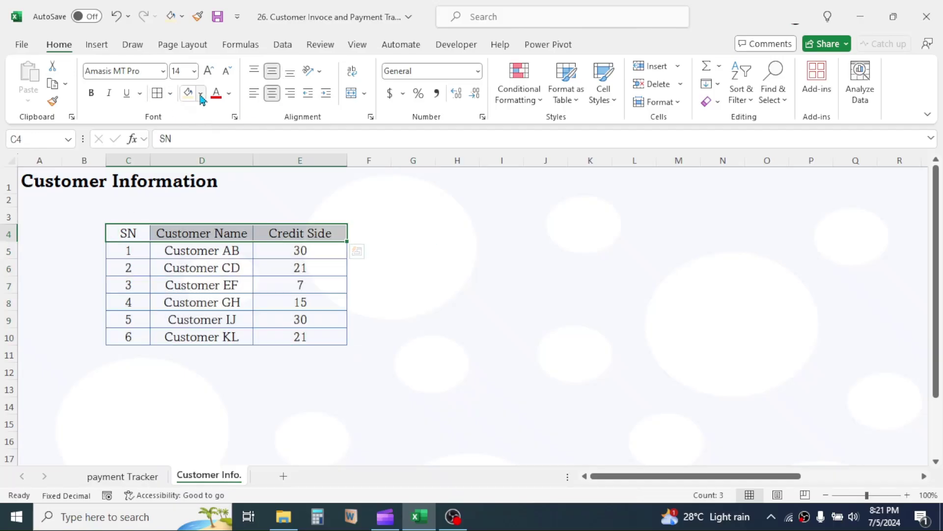
{"action": "left_click", "coordinate": [201, 93]}
{"action": "left_click", "coordinate": [266, 174]}
{"action": "left_click", "coordinate": [457, 337]}
{"action": "left_click", "coordinate": [133, 481]}
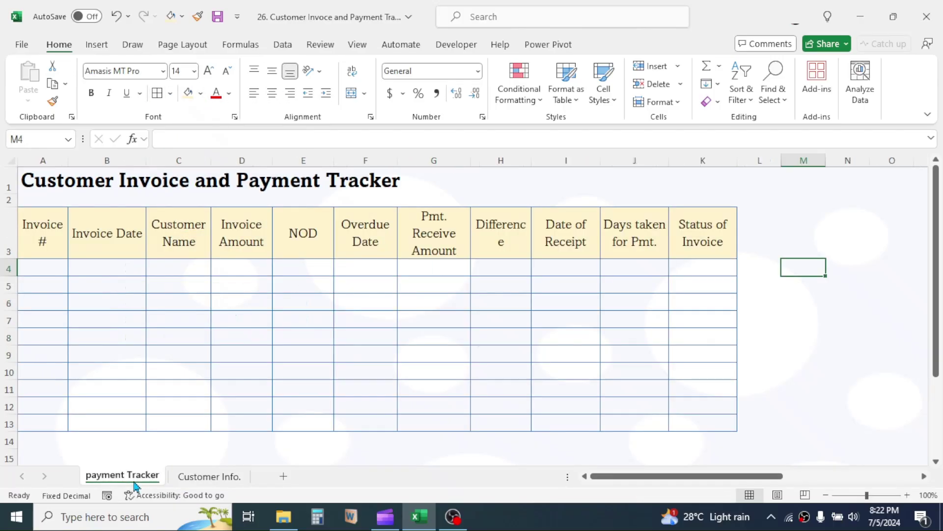
Give C4:C13 List data validation sourced from the Customer Info. names in column D.
{"action": "left_click", "coordinate": [185, 236]}
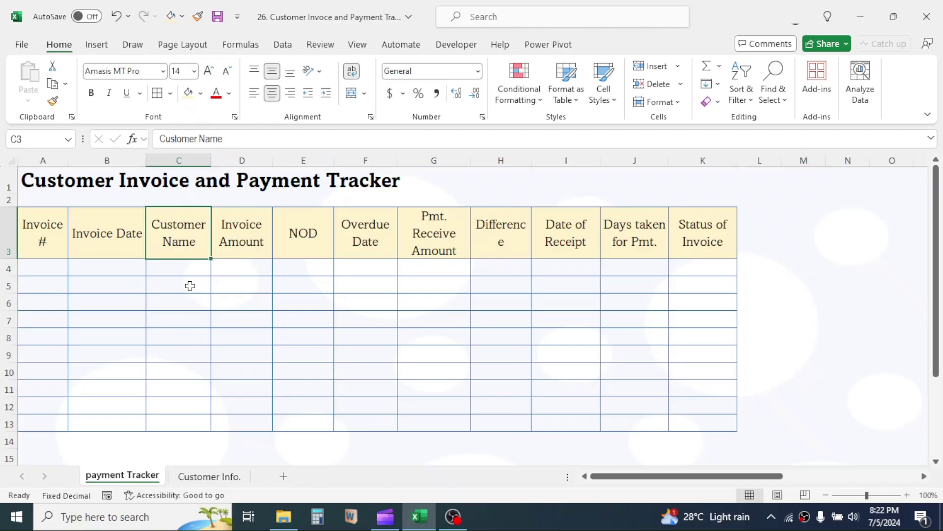
{"action": "left_click_drag", "start_coordinate": [194, 267], "coordinate": [188, 421]}
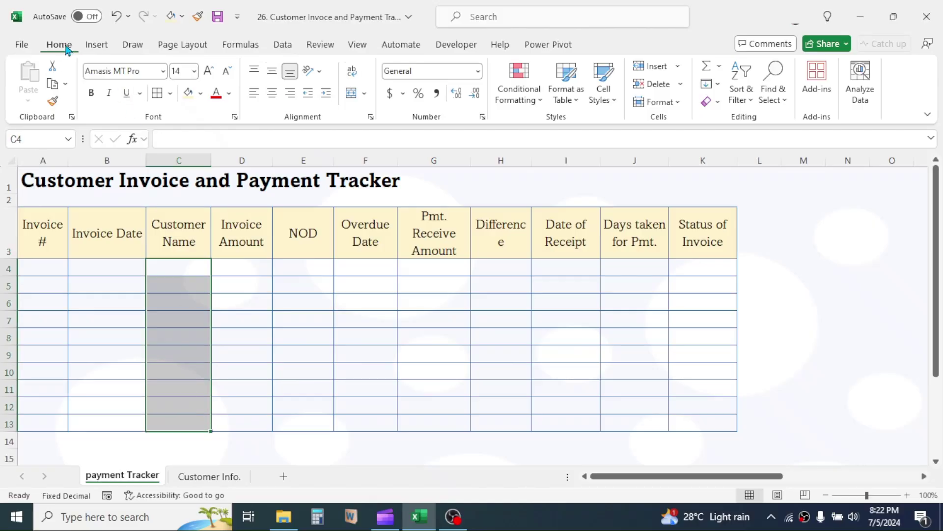
{"action": "left_click", "coordinate": [282, 44]}
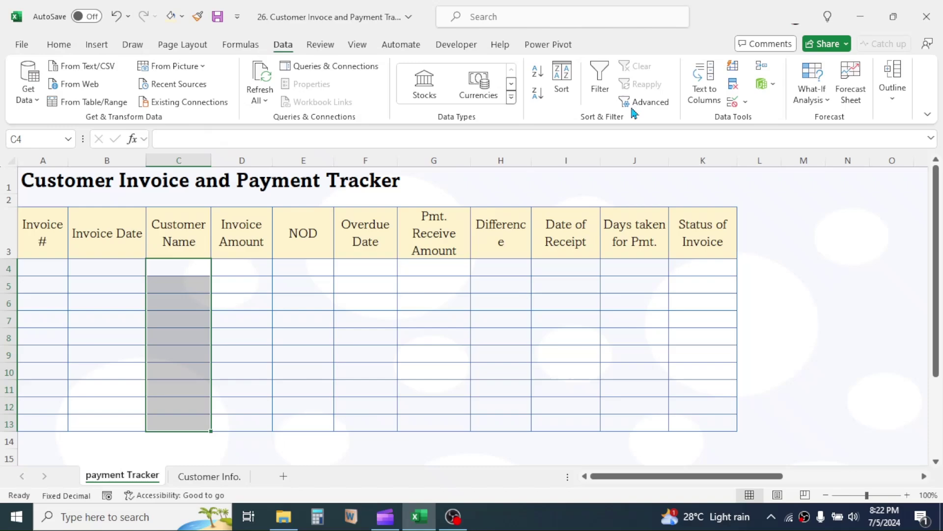
{"action": "left_click", "coordinate": [732, 104]}
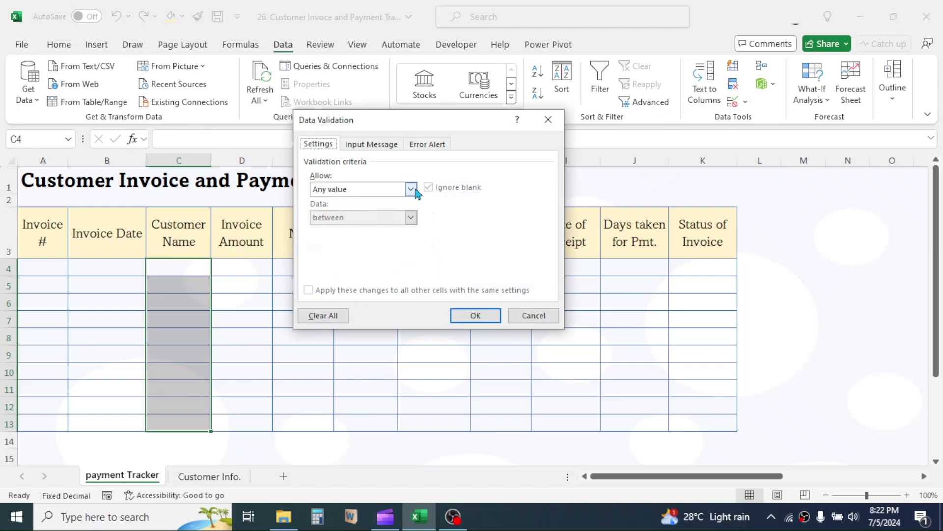
{"action": "left_click", "coordinate": [416, 190]}
{"action": "left_click", "coordinate": [339, 226]}
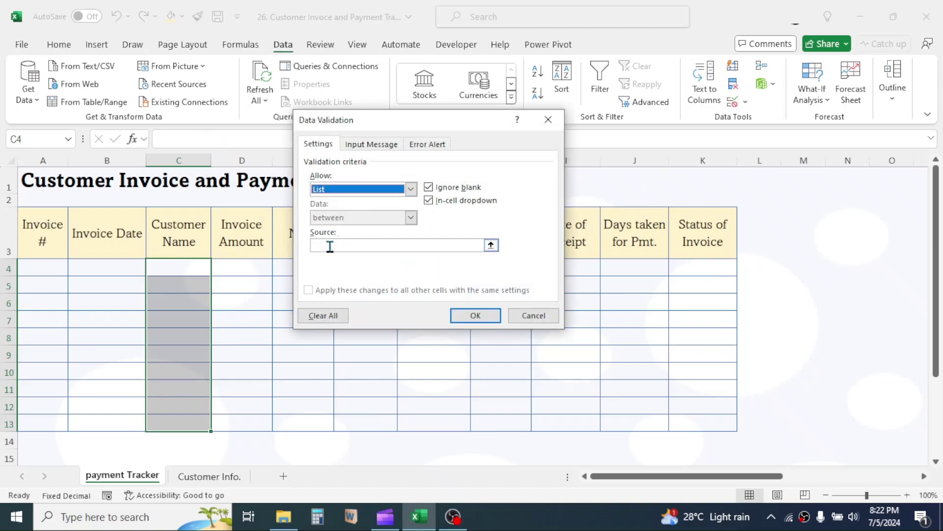
{"action": "left_click", "coordinate": [331, 247]}
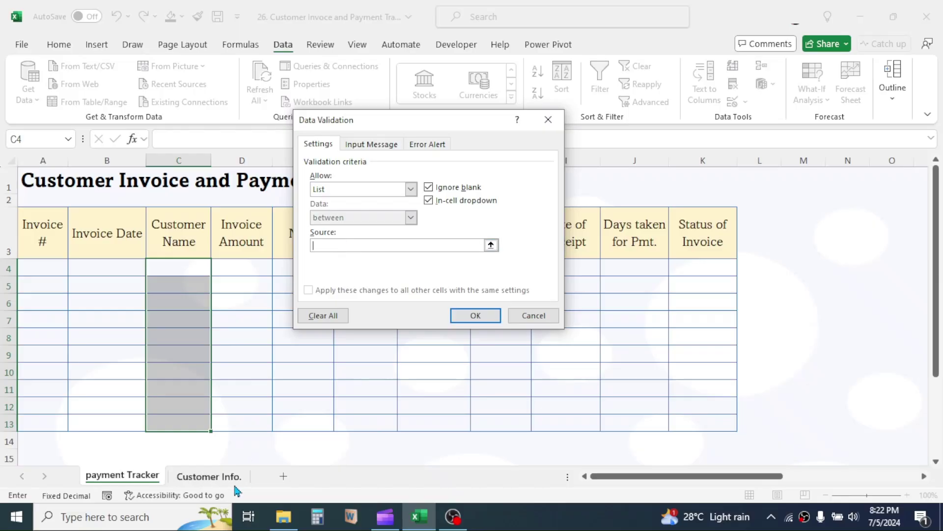
{"action": "left_click", "coordinate": [215, 477]}
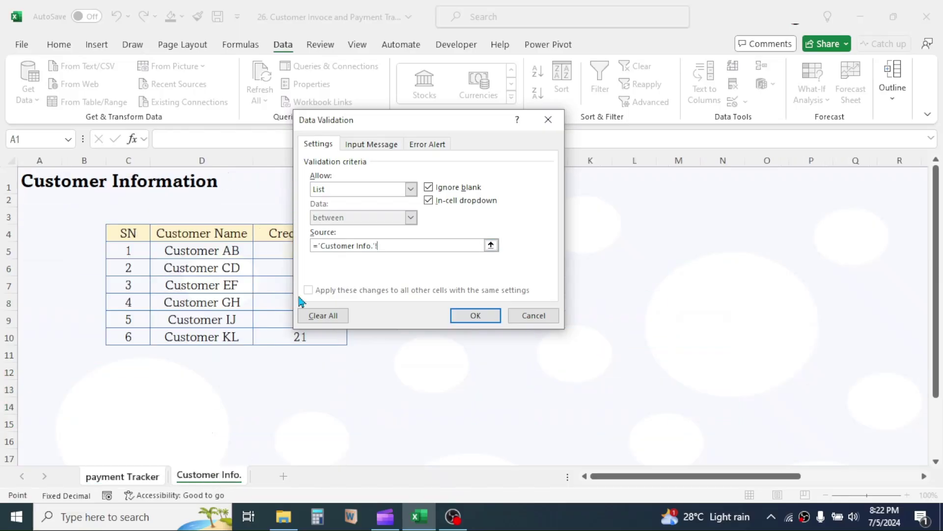
{"action": "left_click", "coordinate": [205, 252]}
{"action": "left_click_drag", "start_coordinate": [205, 251], "coordinate": [201, 432]}
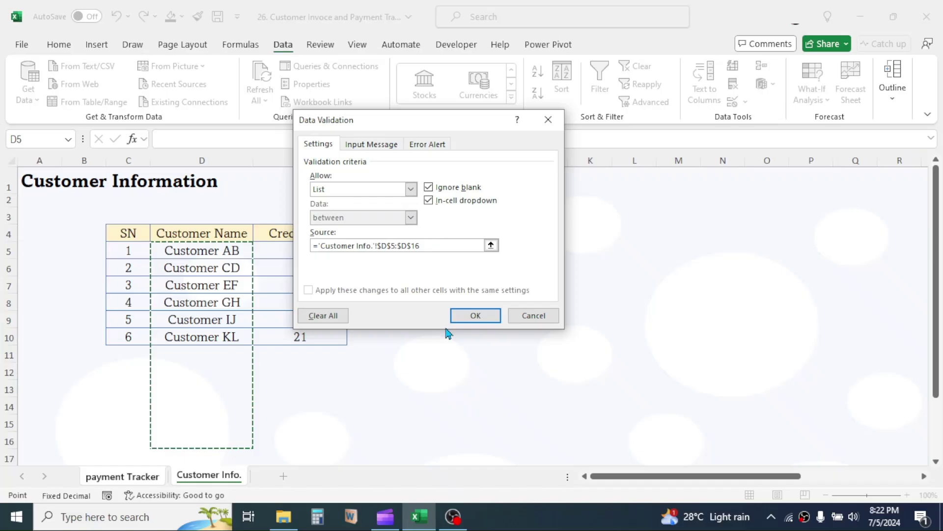
{"action": "left_click", "coordinate": [475, 316]}
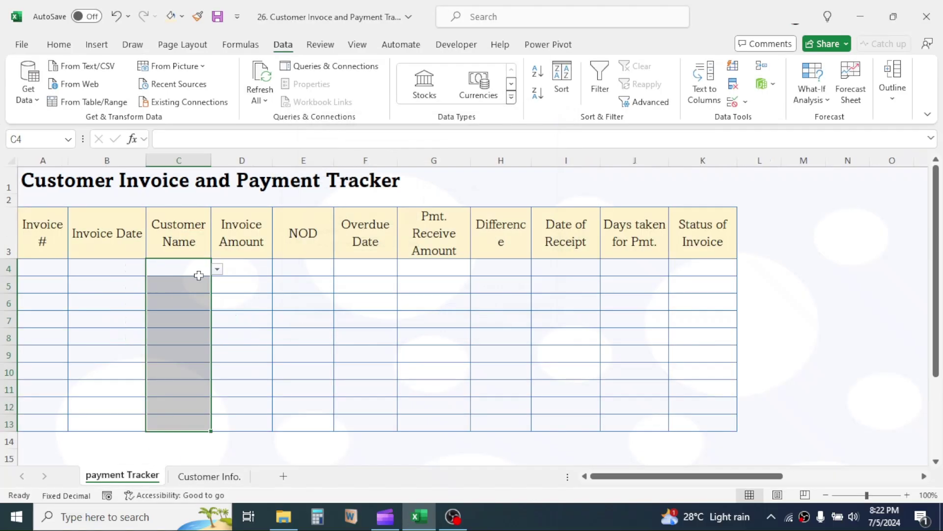
Test the customer dropdowns in C4, C11 and C7.
{"action": "left_click", "coordinate": [217, 268]}
{"action": "left_click", "coordinate": [164, 386]}
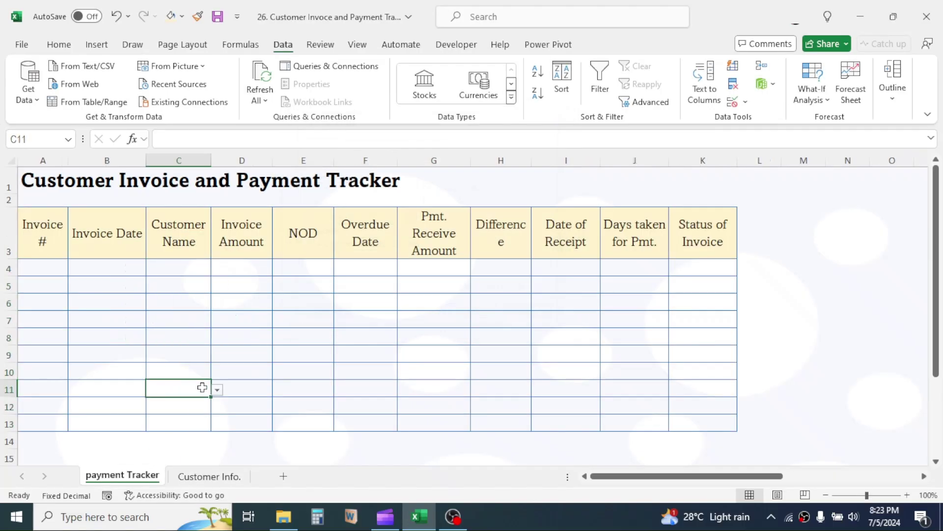
{"action": "left_click", "coordinate": [217, 390]}
{"action": "left_click", "coordinate": [185, 311]}
{"action": "left_click", "coordinate": [187, 315]}
{"action": "left_click", "coordinate": [217, 320]}
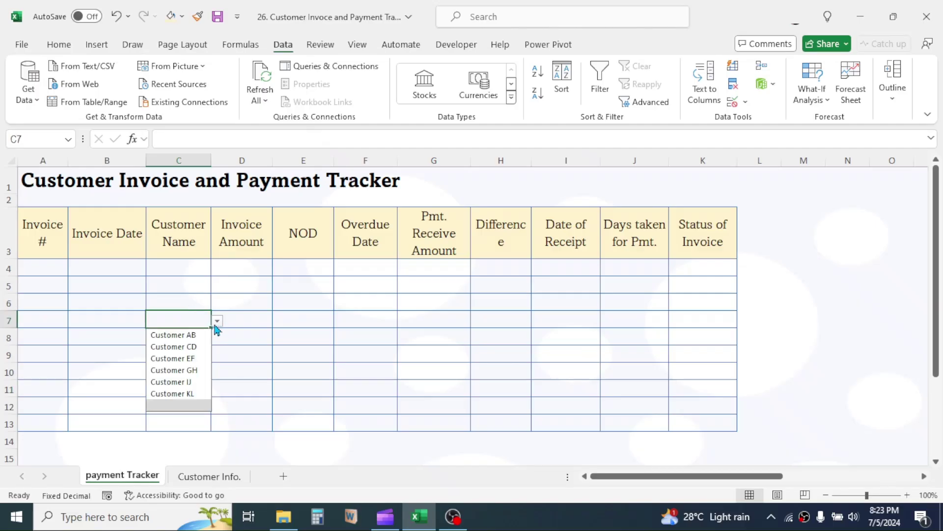
{"action": "left_click", "coordinate": [180, 295]}
{"action": "left_click", "coordinate": [179, 296]}
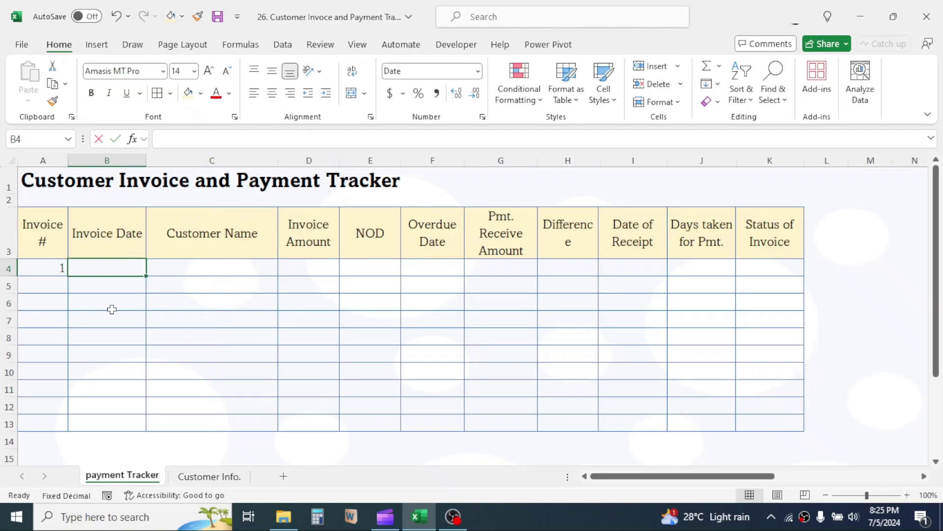
Record invoice 1: dated 6/15/2024, Customer AB, amount 33456.
{"action": "type", "text": "6/15/2024"}
{"action": "key", "text": "Tab"}
{"action": "left_click", "coordinate": [284, 269]}
{"action": "left_click", "coordinate": [176, 278]}
{"action": "key", "text": "Tab"}
{"action": "type", "text": "3345"}
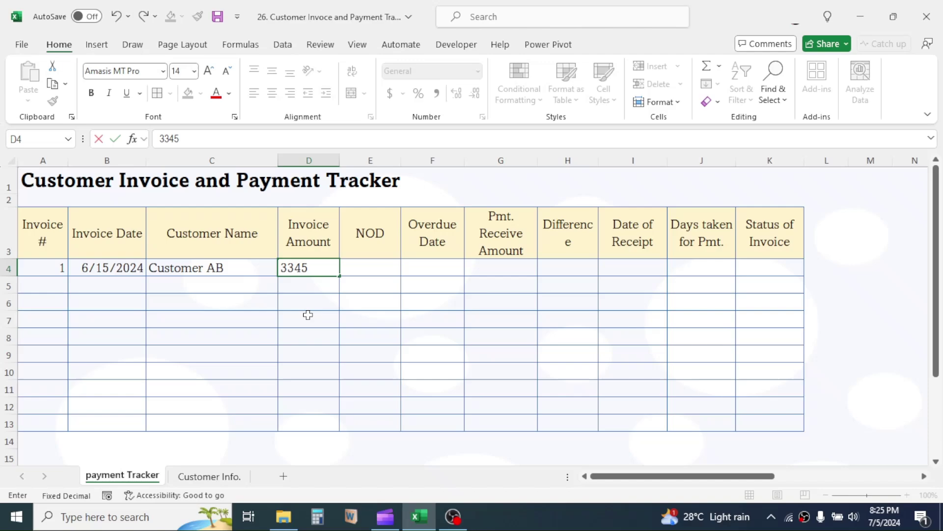
{"action": "type", "text": "6"}
{"action": "key", "text": "Return"}
Record invoice 2: dated 6/17/2024, Customer GH, amount 55600.
{"action": "type", "text": "2"}
{"action": "key", "text": "Tab"}
{"action": "type", "text": "6/17/2024"}
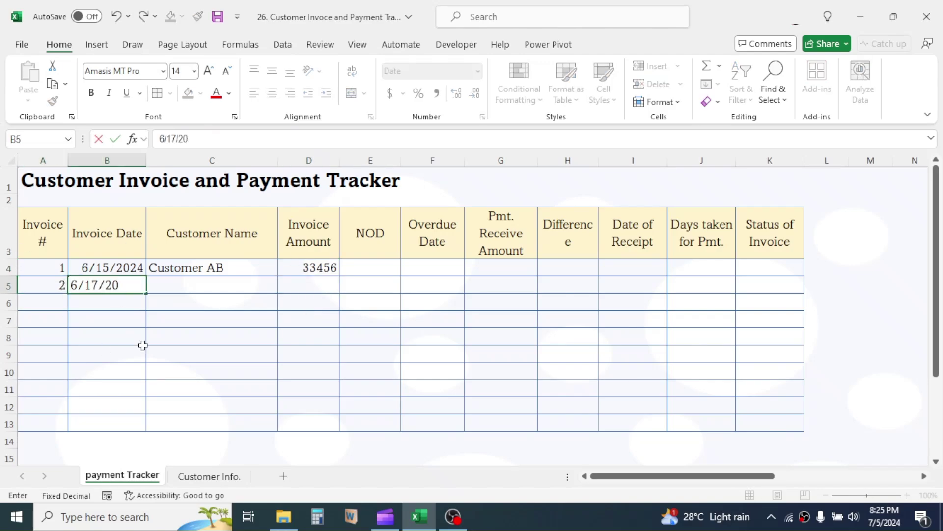
{"action": "key", "text": "Tab"}
{"action": "left_click", "coordinate": [284, 285]}
{"action": "left_click", "coordinate": [177, 340]}
{"action": "key", "text": "Tab"}
{"action": "type", "text": "55600"}
{"action": "key", "text": "Return"}
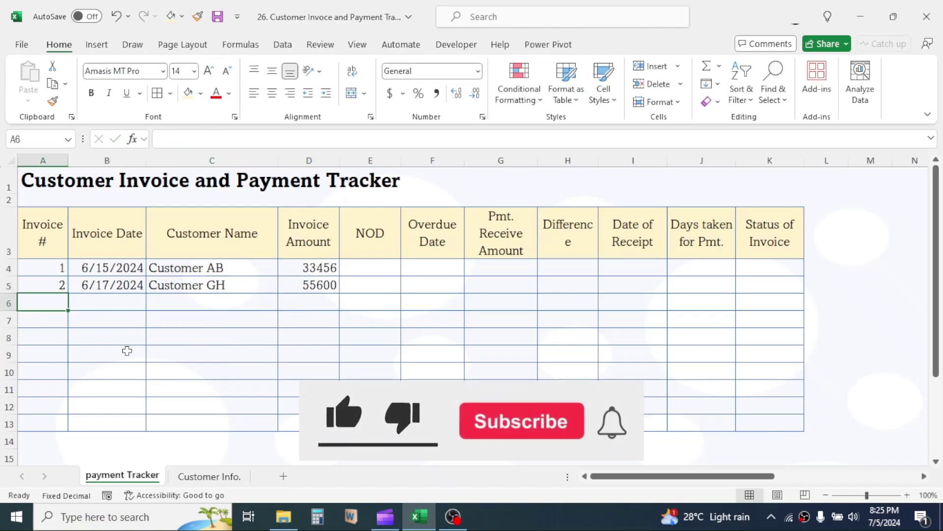
Record invoice 3: dated 6/20/2024, Customer IJ, amount 3345.
{"action": "type", "text": "3"}
{"action": "key", "text": "Tab"}
{"action": "type", "text": "6/20/2024"}
{"action": "key", "text": "Tab"}
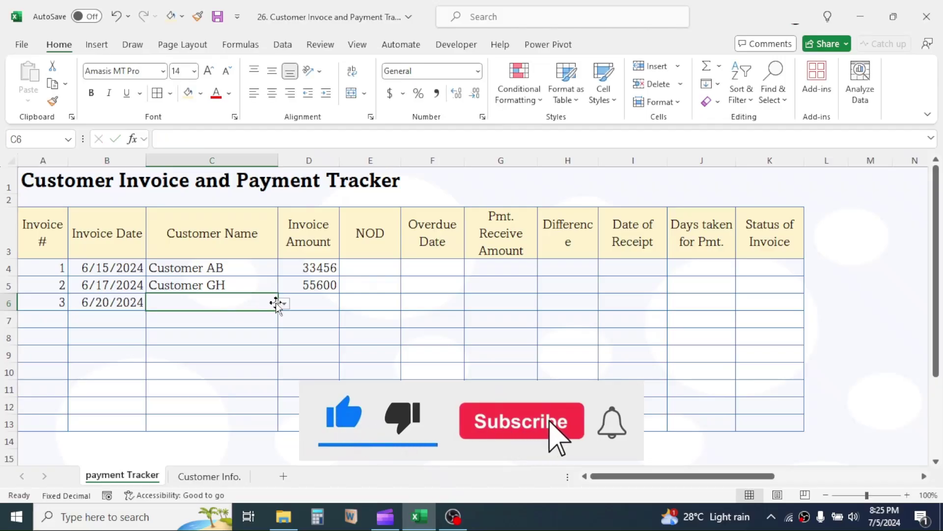
{"action": "left_click", "coordinate": [282, 302]}
{"action": "left_click", "coordinate": [177, 370]}
{"action": "key", "text": "Tab"}
{"action": "type", "text": "3345"}
{"action": "key", "text": "Return"}
Record invoice 4: dated 6/24/2024, Customer CD, amount 22390.
{"action": "type", "text": "4"}
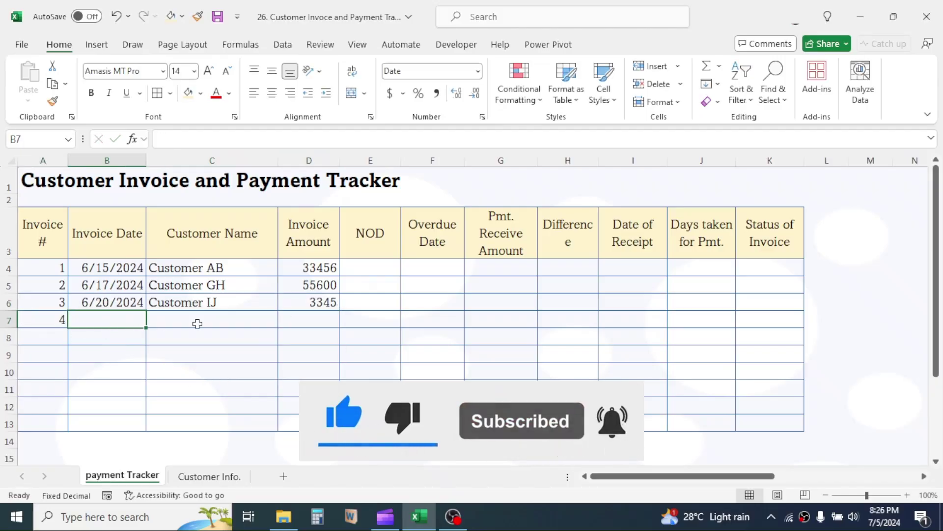
{"action": "key", "text": "Tab"}
{"action": "type", "text": "6/24/2024"}
{"action": "left_click", "coordinate": [120, 332]}
{"action": "left_click", "coordinate": [167, 319]}
{"action": "left_click", "coordinate": [282, 319]}
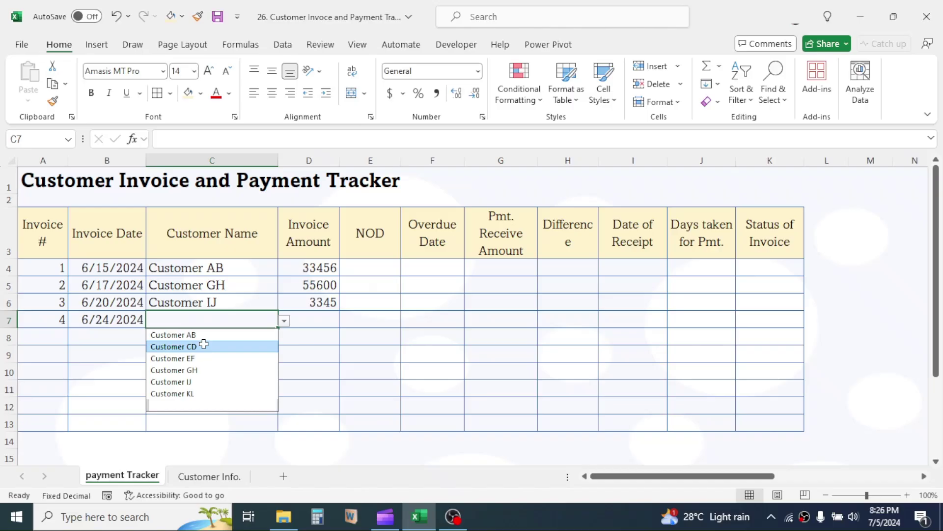
{"action": "left_click", "coordinate": [200, 344]}
{"action": "key", "text": "Tab"}
{"action": "type", "text": "22390"}
{"action": "left_click", "coordinate": [370, 267]}
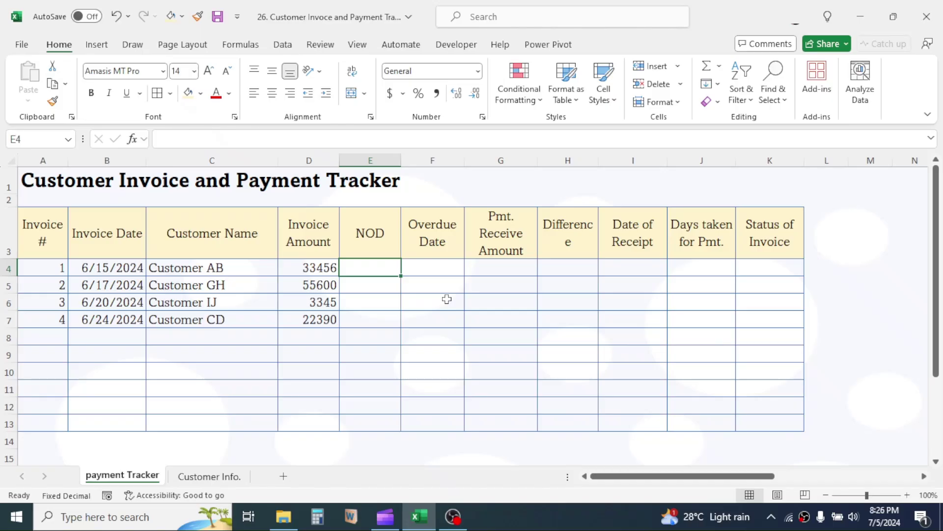
Enter =TODAY()-B4 in E4, format it as General, and fill it down to E13.
{"action": "type", "text": "="}
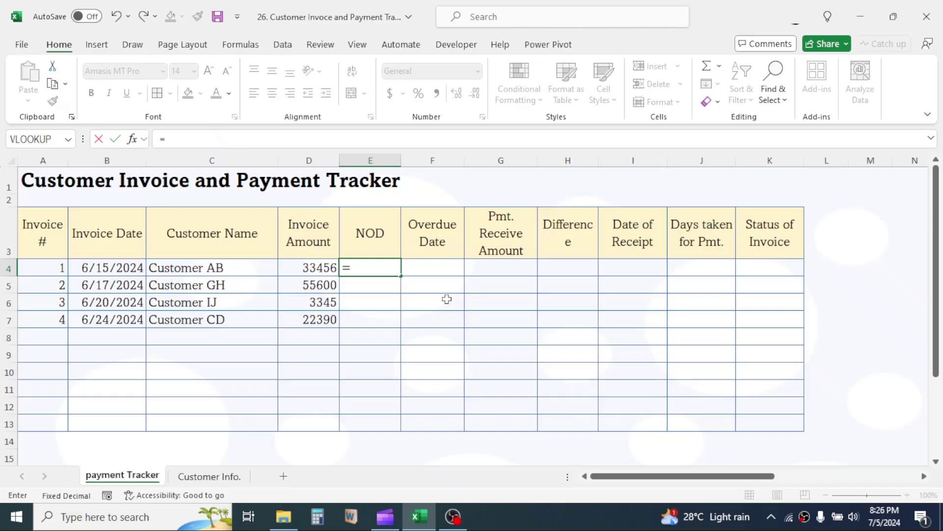
{"action": "type", "text": "today()"}
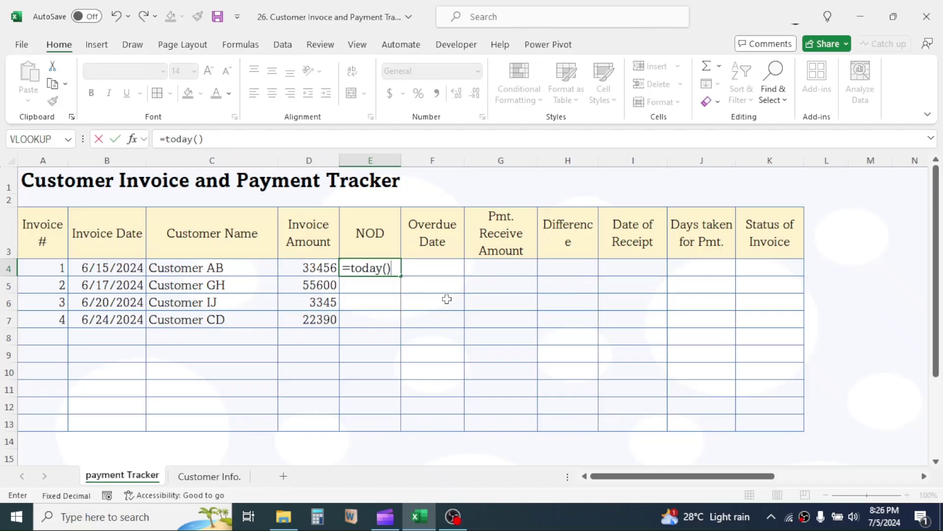
{"action": "type", "text": "-"}
{"action": "left_click", "coordinate": [119, 268]}
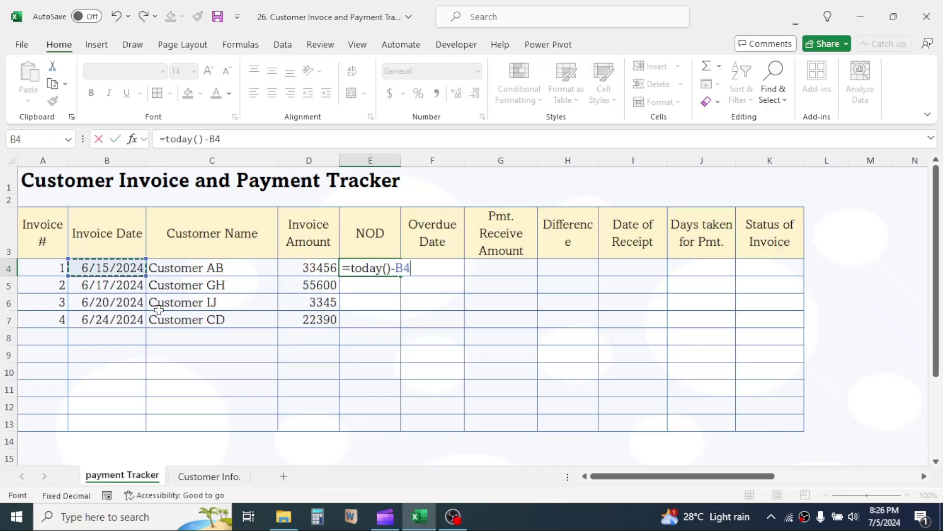
{"action": "key", "text": "Return"}
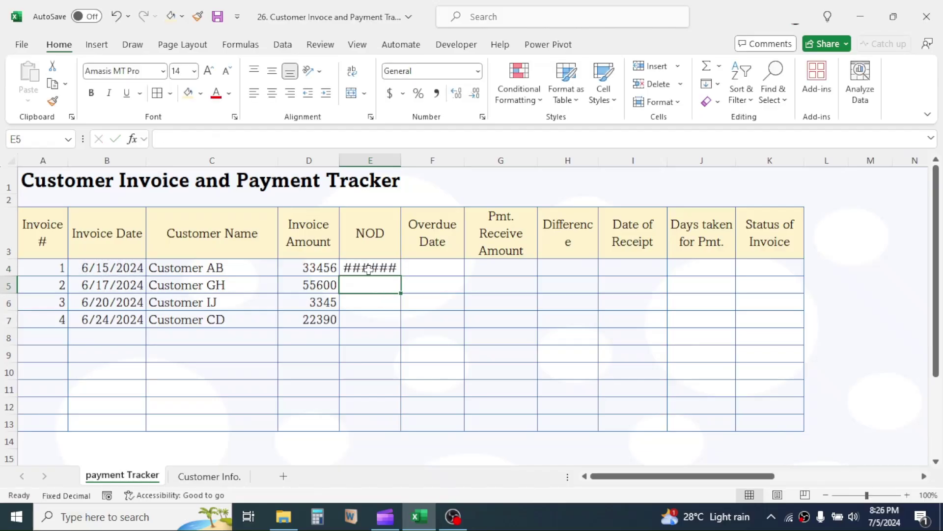
{"action": "left_click", "coordinate": [368, 270]}
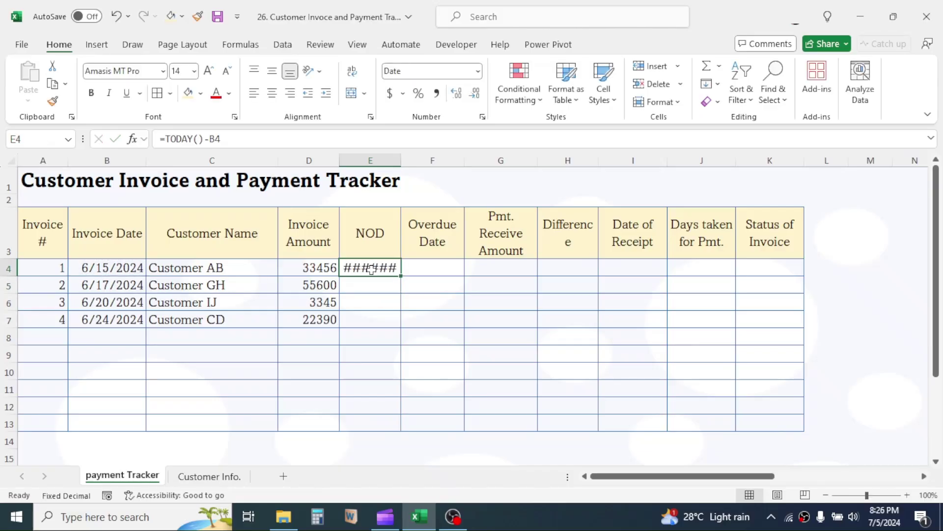
{"action": "left_click", "coordinate": [479, 73]}
{"action": "left_click", "coordinate": [445, 96]}
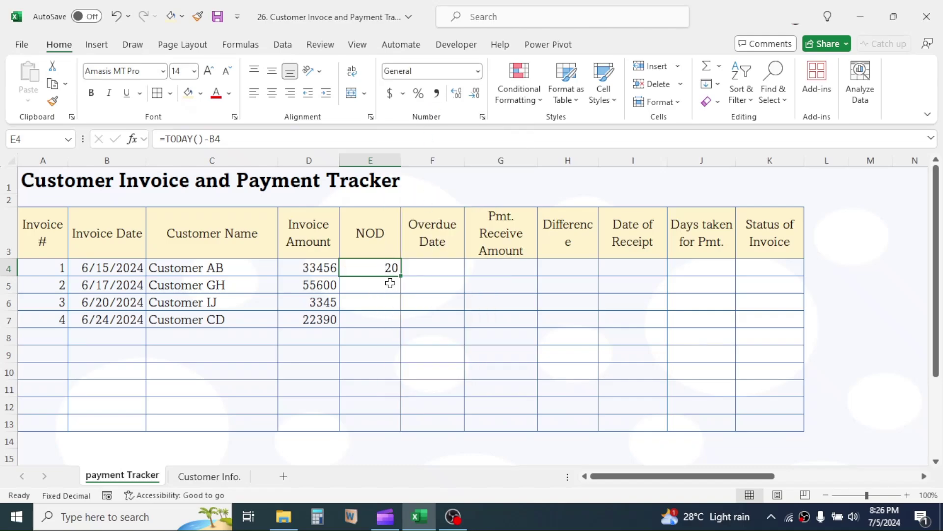
{"action": "left_click_drag", "start_coordinate": [402, 278], "coordinate": [401, 430]}
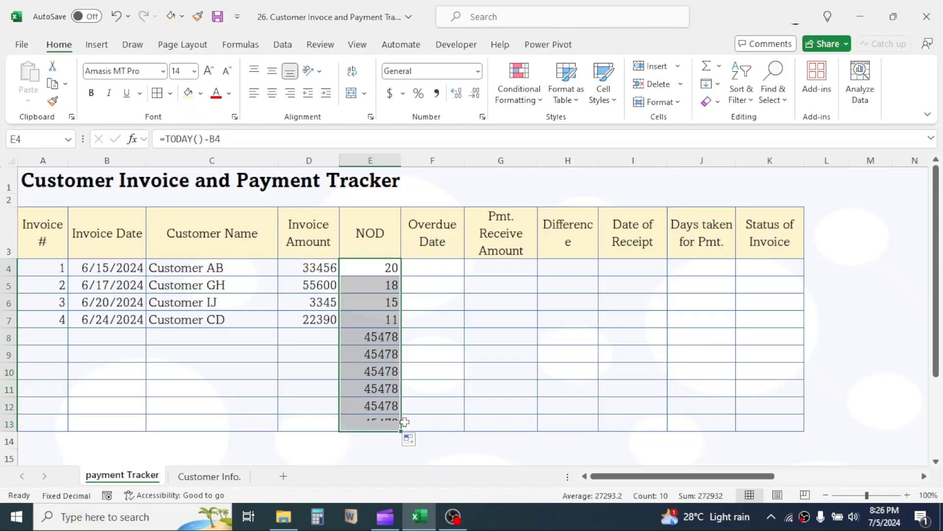
Enter =B4+VLOOKUP(C4,'Customer Info.'!$D$5:$E$10,2,0) in F4.
{"action": "left_click", "coordinate": [433, 265]}
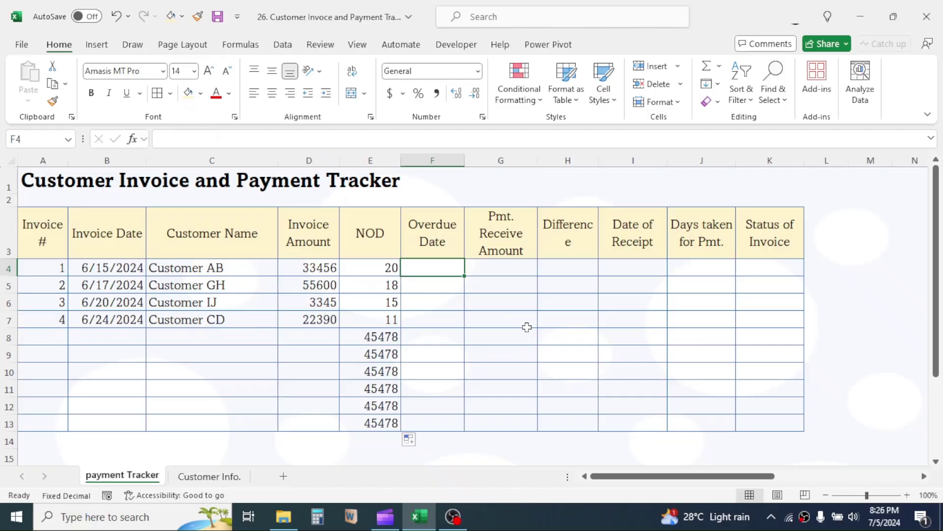
{"action": "type", "text": "="}
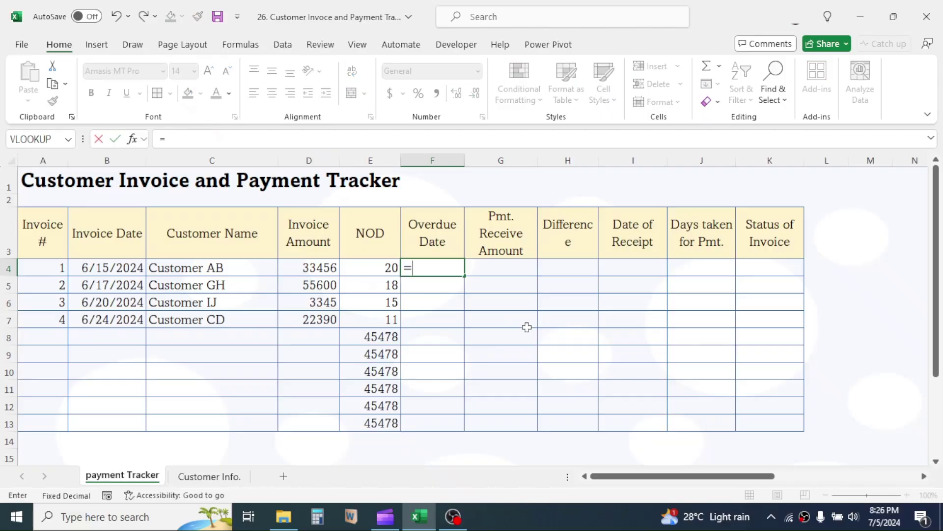
{"action": "left_click", "coordinate": [126, 265]}
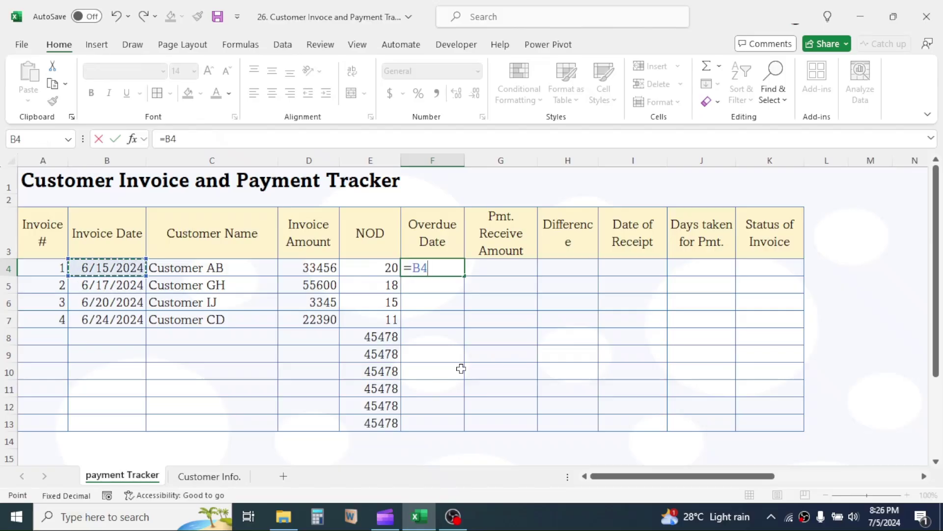
{"action": "type", "text": "+VLOOKUP"}
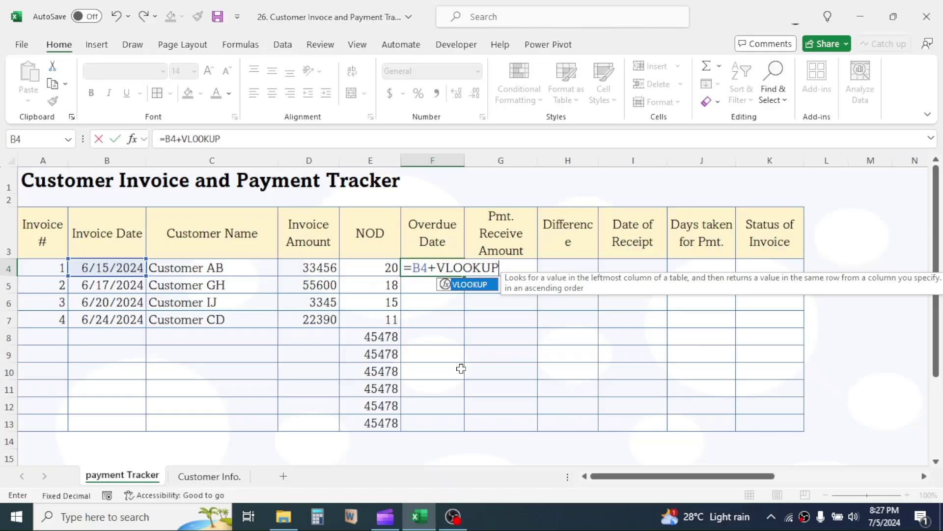
{"action": "type", "text": "("}
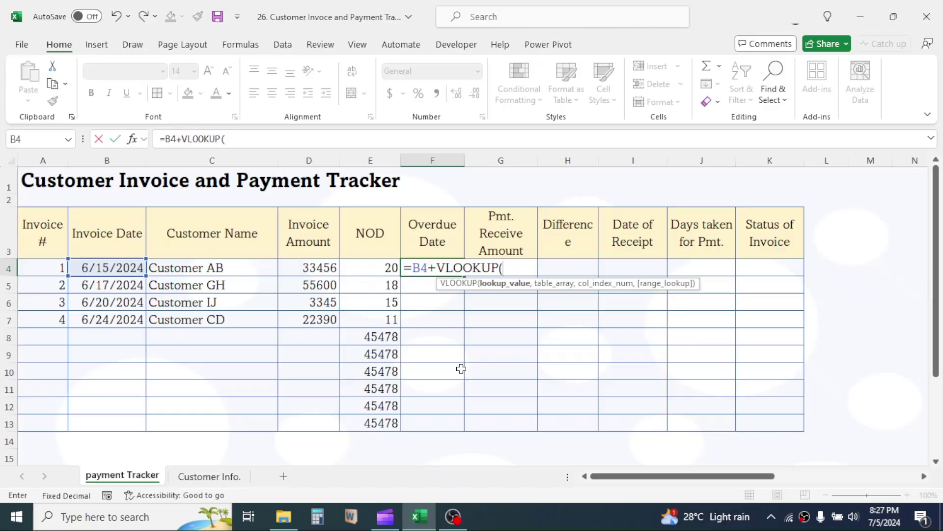
{"action": "left_click", "coordinate": [218, 269]}
{"action": "type", "text": ","}
{"action": "left_click", "coordinate": [208, 476]}
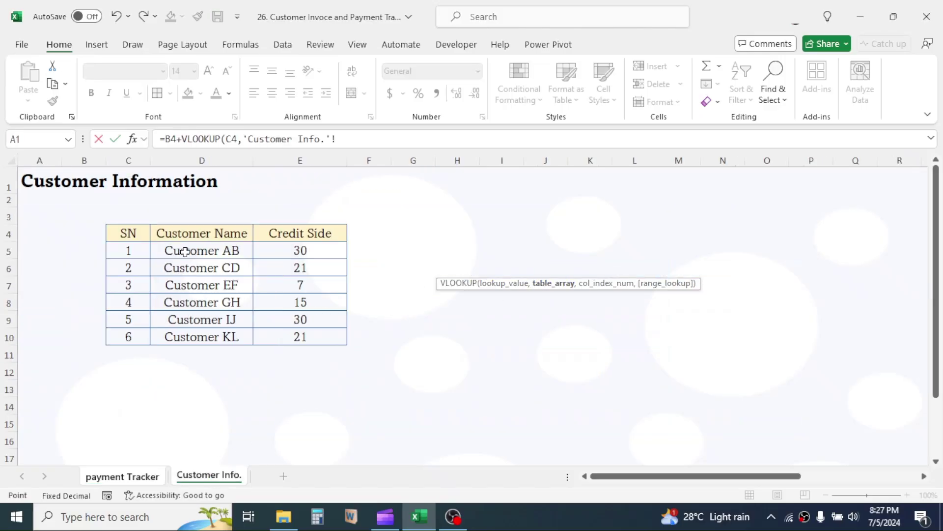
{"action": "left_click_drag", "start_coordinate": [186, 250], "coordinate": [308, 332]}
{"action": "key", "text": "F4"}
{"action": "type", "text": ","}
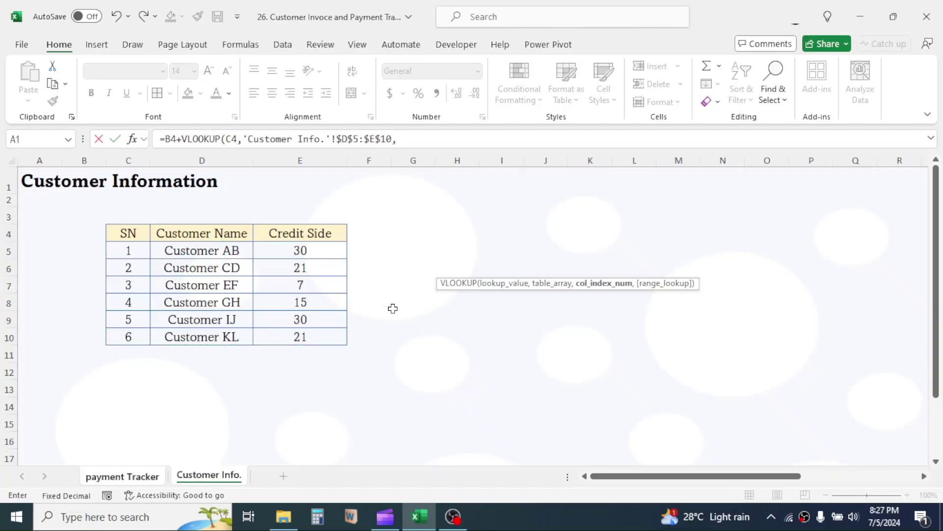
{"action": "type", "text": "2,0)"}
{"action": "key", "text": "Return"}
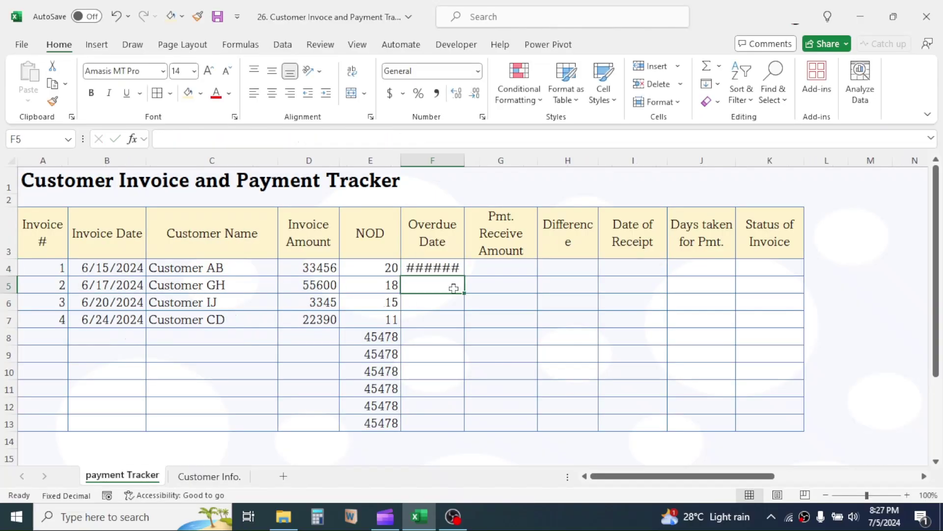
Autofit column F and copy the overdue date formula down to F13.
{"action": "left_click", "coordinate": [442, 268]}
{"action": "double_click", "coordinate": [462, 160]}
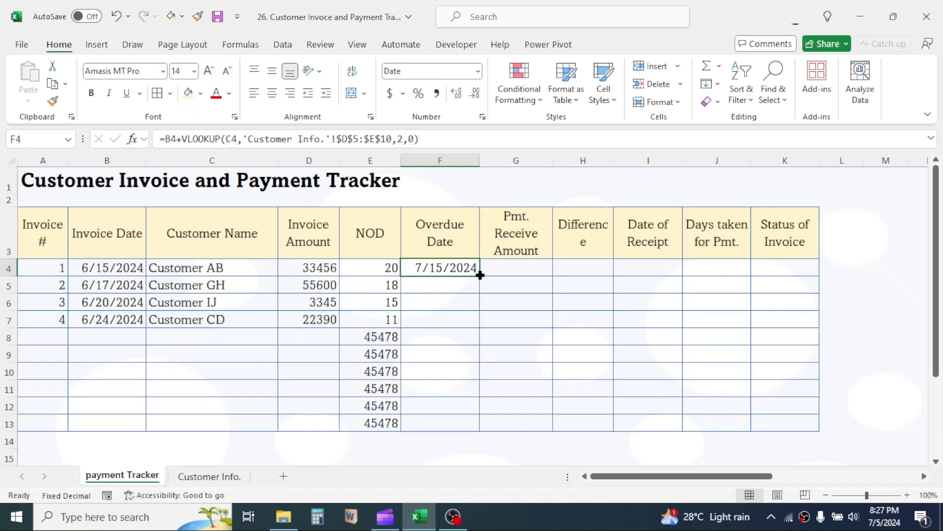
{"action": "left_click_drag", "start_coordinate": [480, 275], "coordinate": [473, 425]}
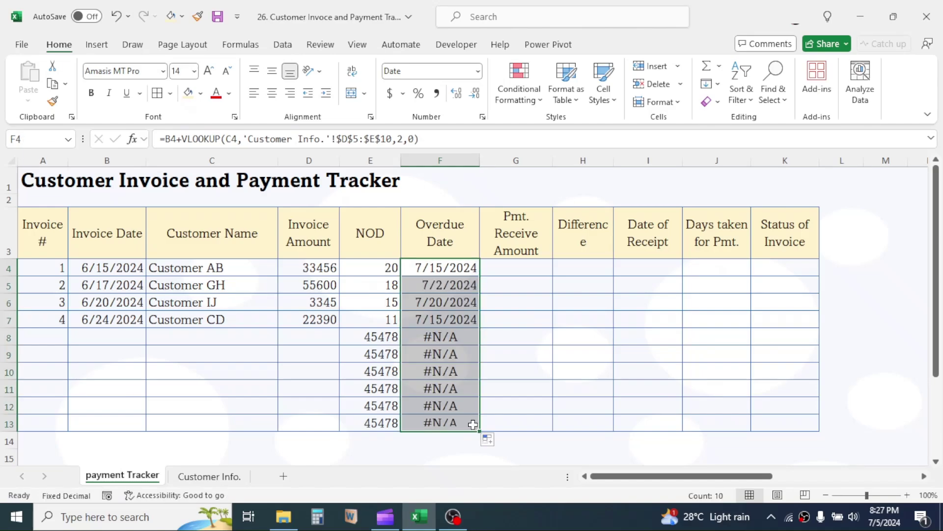
Enter =G4-D4 in H4 and copy it down to H13.
{"action": "left_click", "coordinate": [516, 161]}
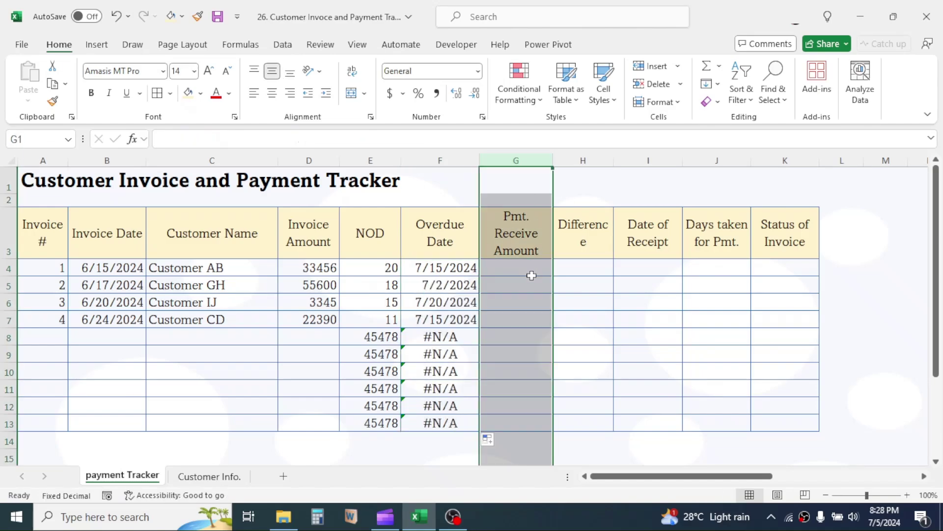
{"action": "left_click", "coordinate": [536, 296]}
{"action": "left_click", "coordinate": [585, 268]}
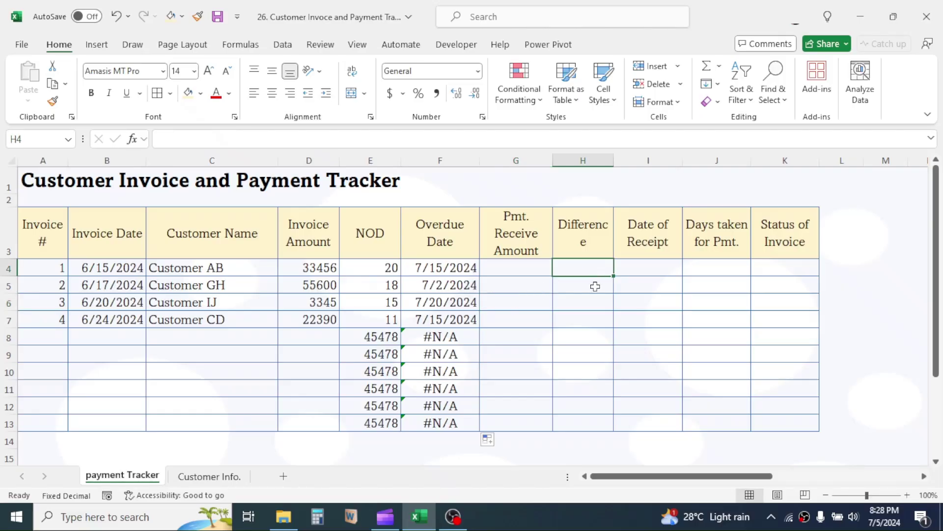
{"action": "type", "text": "="}
{"action": "left_click", "coordinate": [504, 269]}
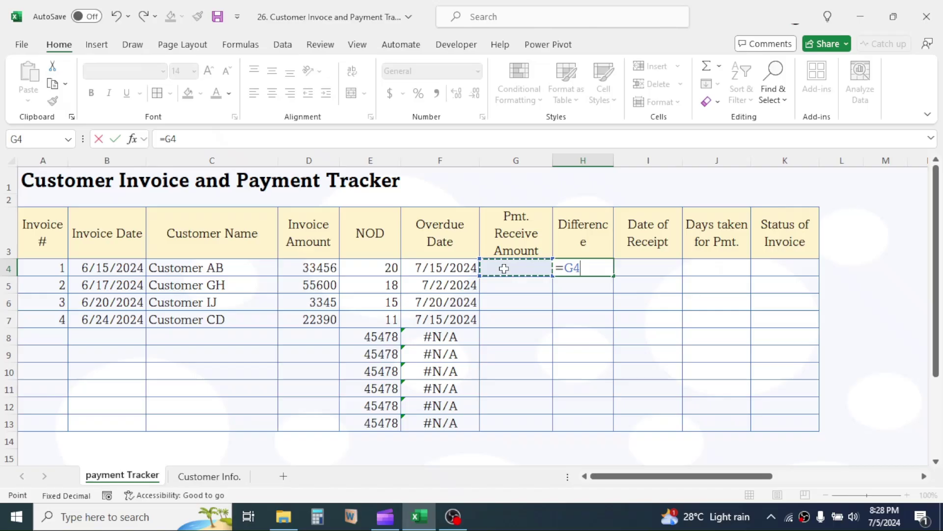
{"action": "left_click", "coordinate": [328, 269]}
{"action": "key", "text": "Return"}
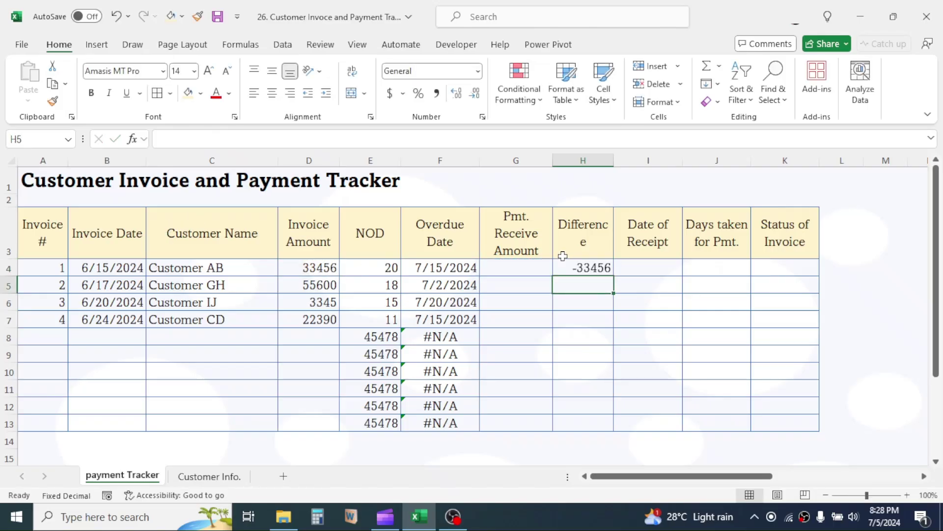
{"action": "left_click", "coordinate": [593, 267]}
{"action": "left_click_drag", "start_coordinate": [612, 276], "coordinate": [612, 425]}
{"action": "left_click", "coordinate": [649, 160]}
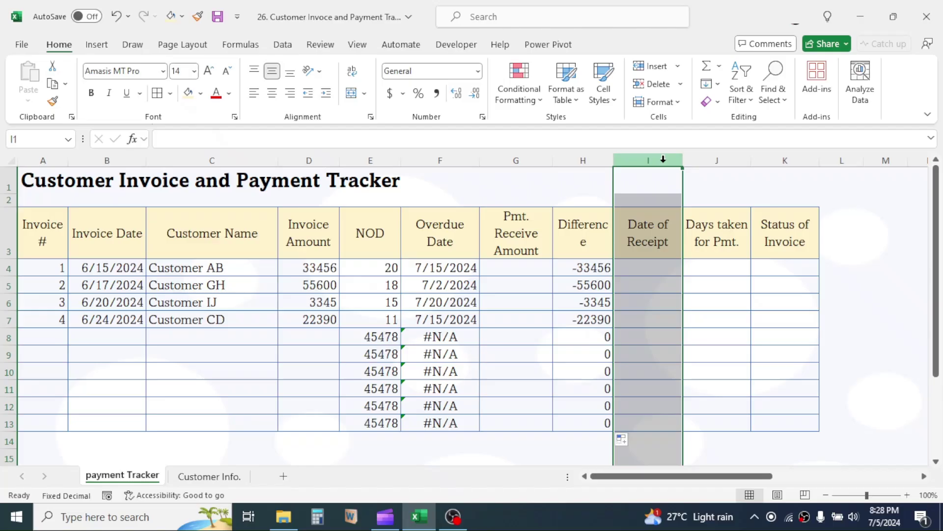
Enter =I4-B4 in J4 and copy it down to J13.
{"action": "left_click", "coordinate": [658, 269]}
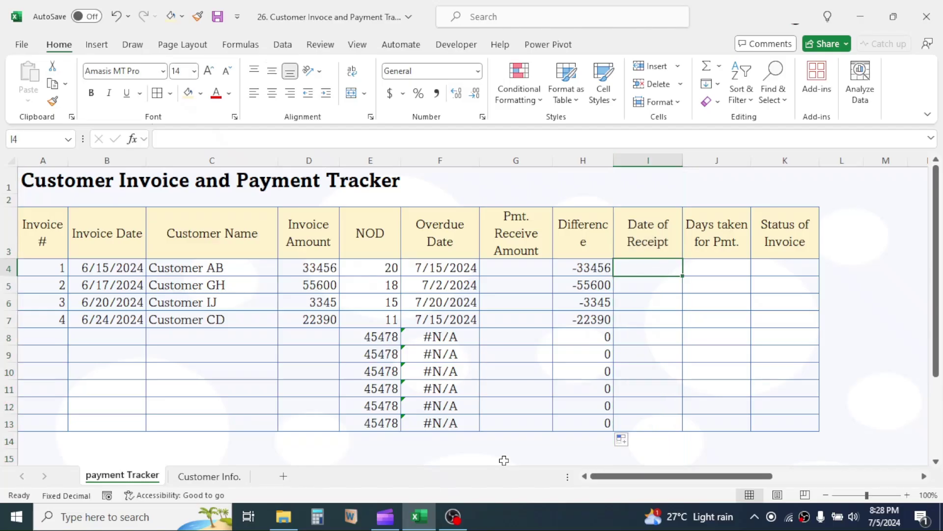
{"action": "key", "text": "Right"}
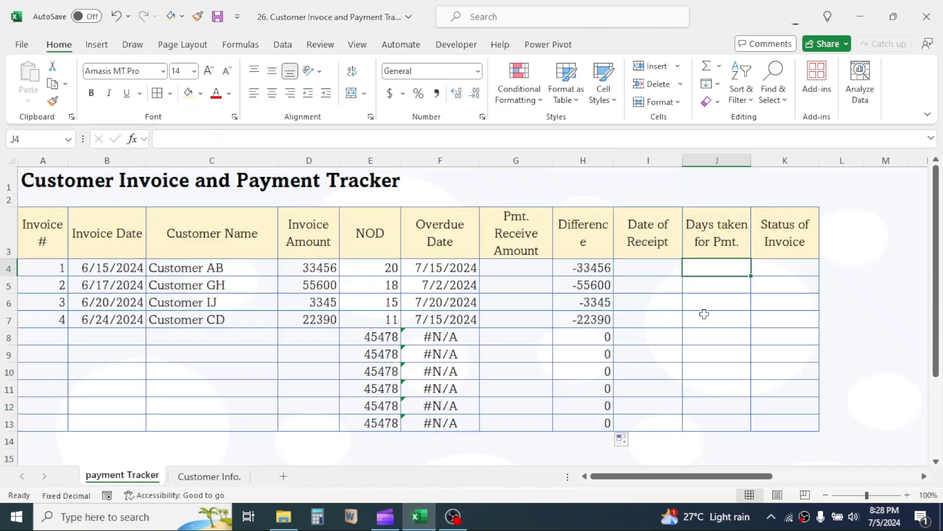
{"action": "type", "text": "="}
{"action": "left_click", "coordinate": [656, 271]}
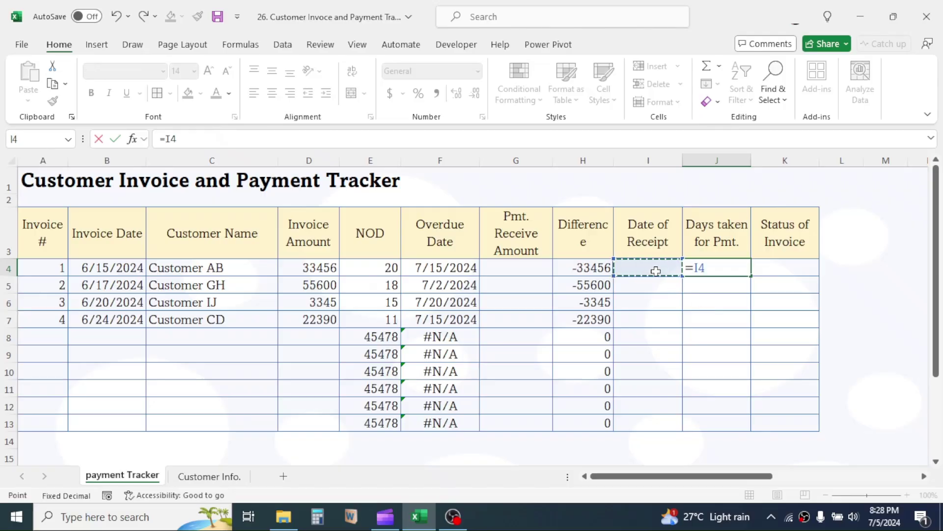
{"action": "type", "text": "-"}
{"action": "left_click", "coordinate": [125, 271]}
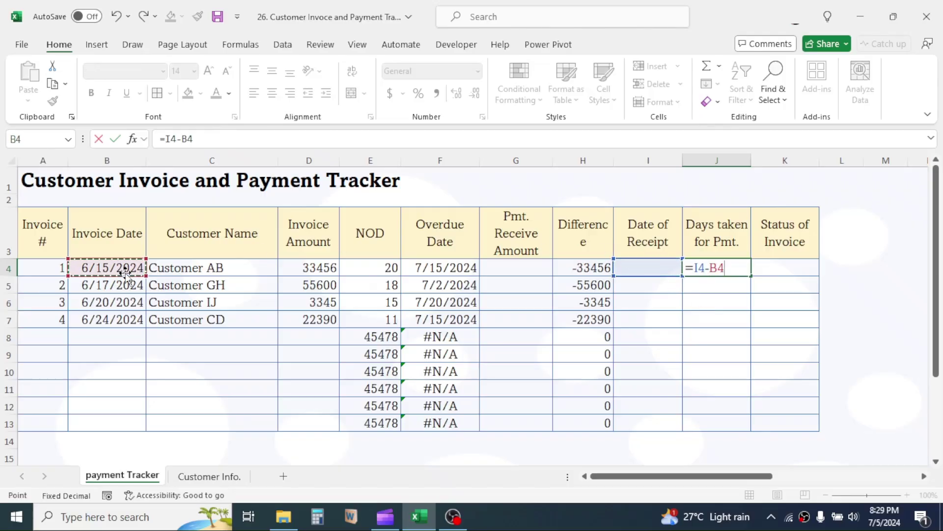
{"action": "key", "text": "Return"}
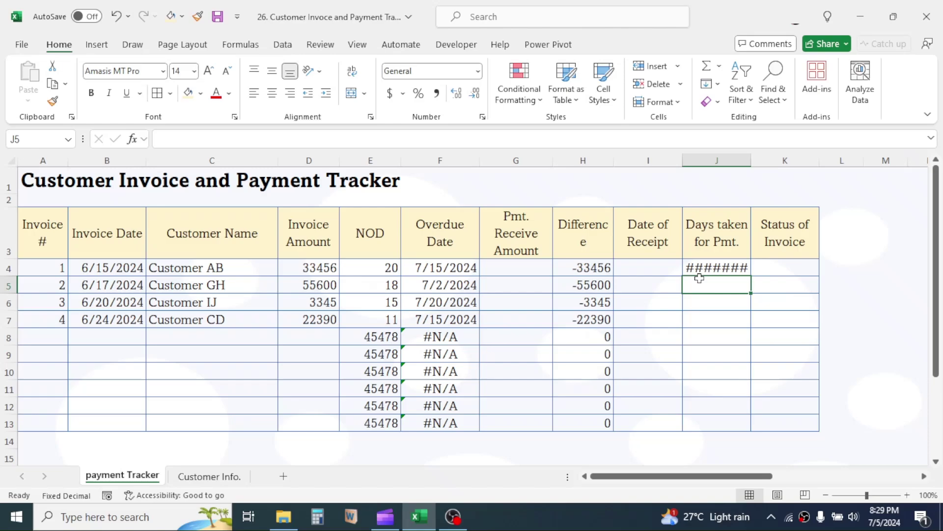
{"action": "left_click", "coordinate": [709, 271]}
{"action": "left_click_drag", "start_coordinate": [751, 276], "coordinate": [741, 425]}
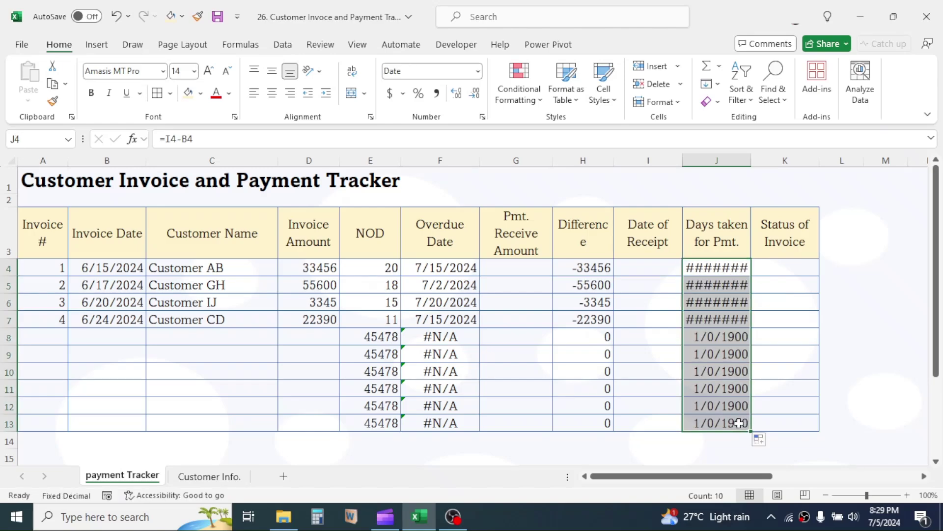
Record invoice 1's payment of 33456 received on 7/3/2024.
{"action": "left_click", "coordinate": [522, 267]}
{"action": "type", "text": "33456"}
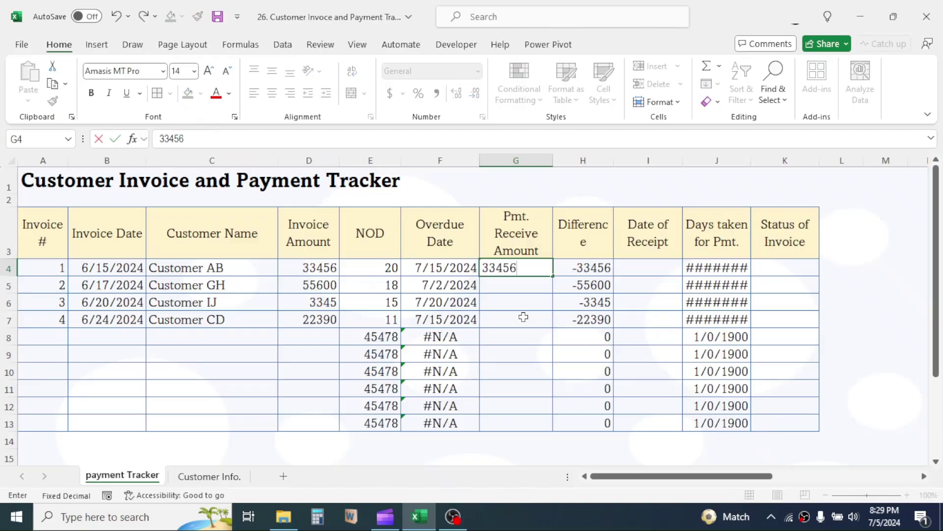
{"action": "key", "text": "Tab"}
Record invoice 3's payment of 3345 received on 7/1/2024.
{"action": "key", "text": "Tab"}
{"action": "type", "text": "7/3/2024"}
{"action": "key", "text": "Return"}
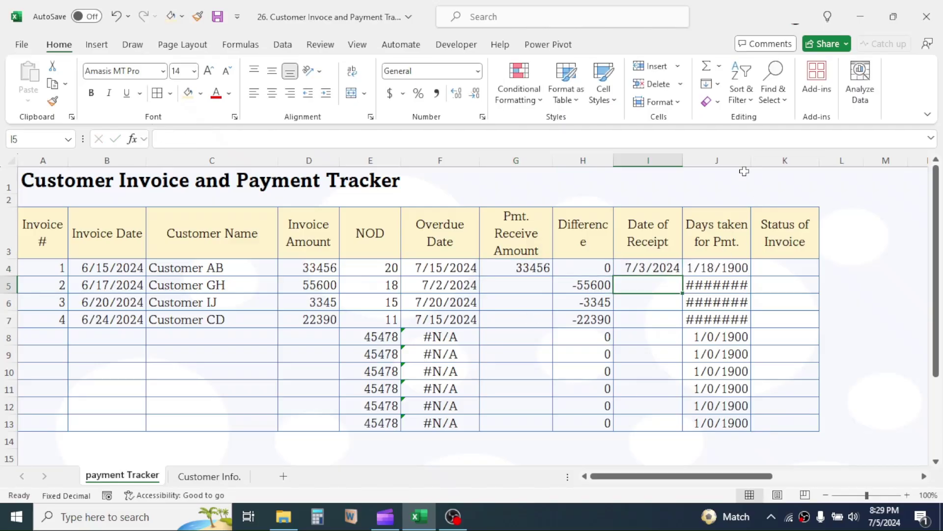
{"action": "left_click", "coordinate": [524, 302]}
{"action": "type", "text": "3345"}
{"action": "key", "text": "Tab"}
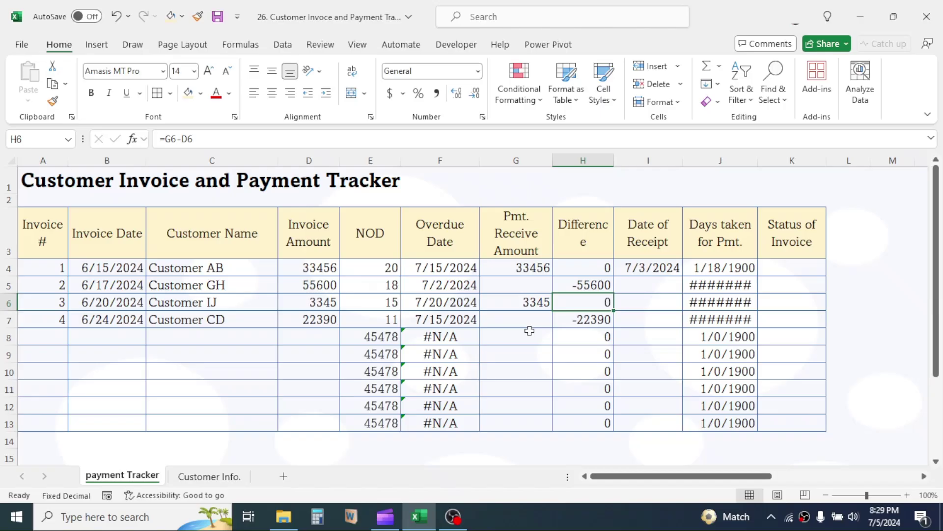
{"action": "key", "text": "Tab"}
{"action": "type", "text": "7/1/2024"}
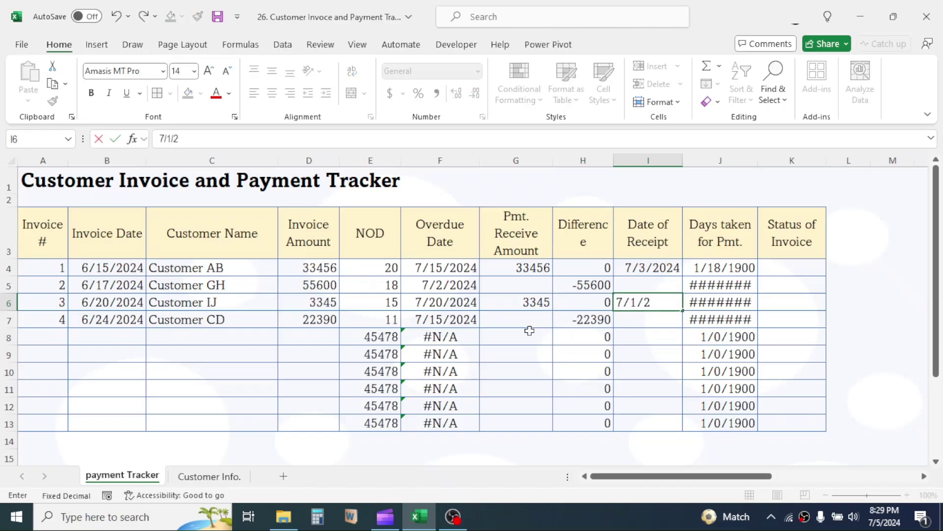
{"action": "key", "text": "Return"}
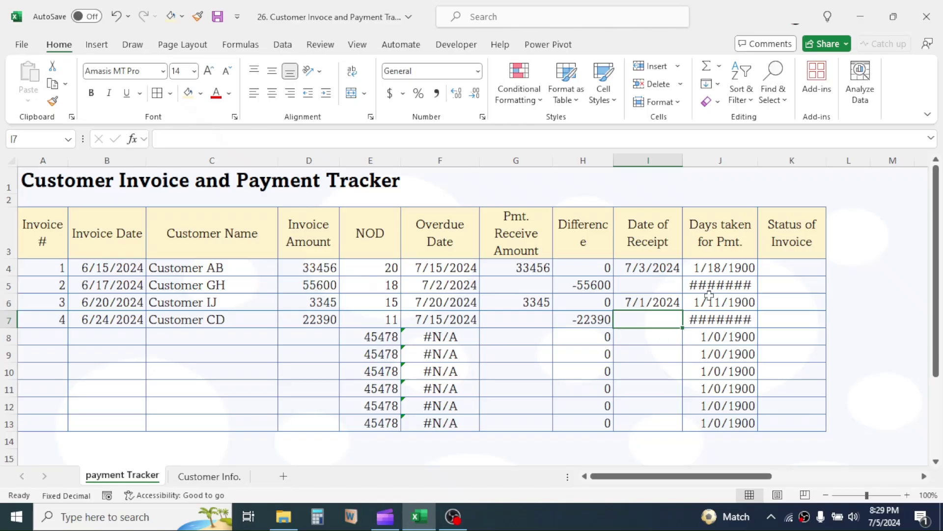
Format J4:J13 as General so the days taken show as plain numbers.
{"action": "key", "text": "Up"}
{"action": "left_click_drag", "start_coordinate": [744, 268], "coordinate": [732, 421]}
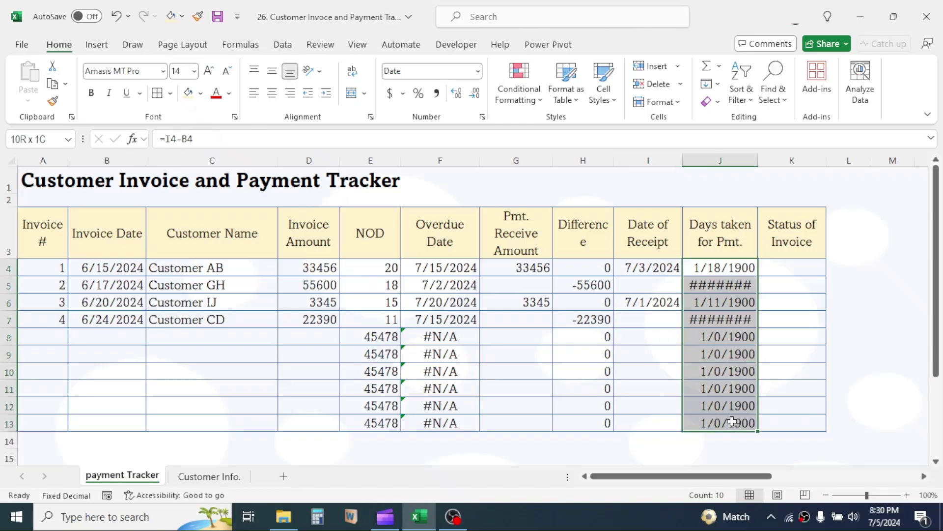
{"action": "left_click", "coordinate": [478, 71]}
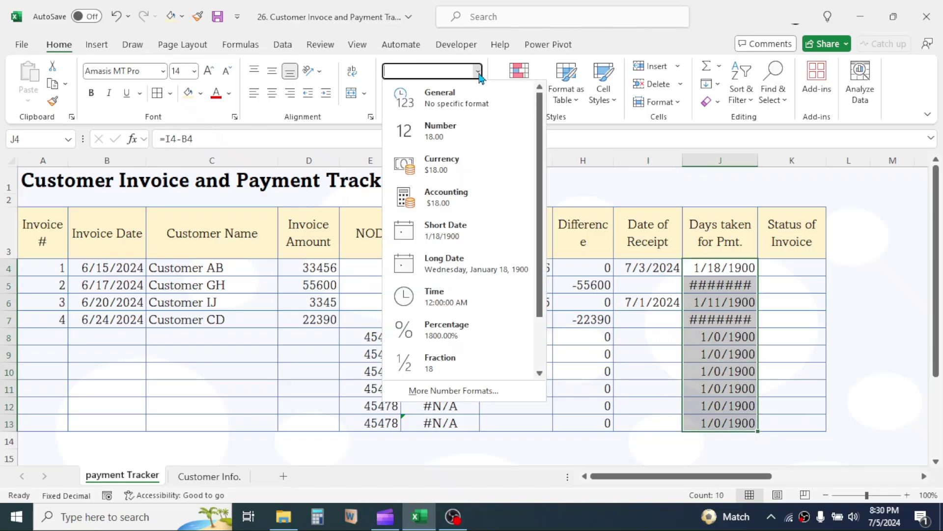
{"action": "left_click", "coordinate": [445, 93]}
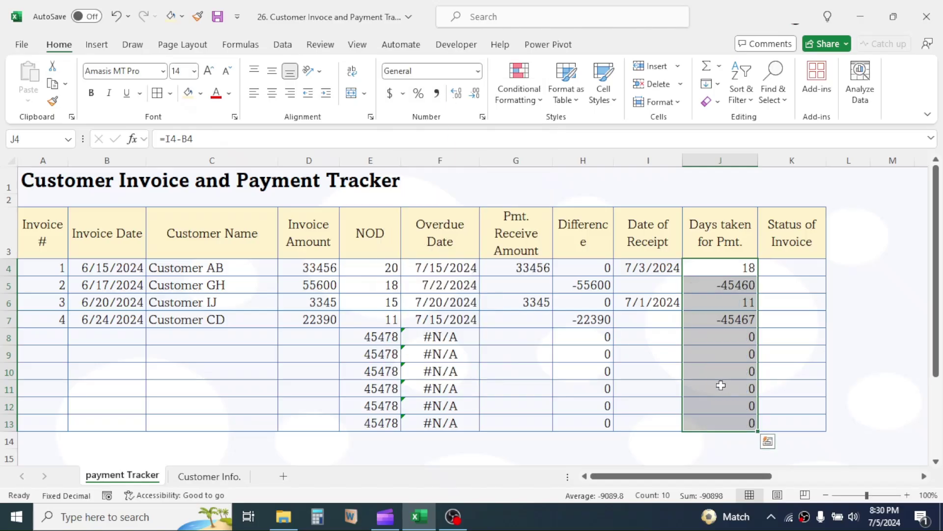
{"action": "left_click", "coordinate": [725, 270]}
{"action": "left_click_drag", "start_coordinate": [722, 265], "coordinate": [725, 396]}
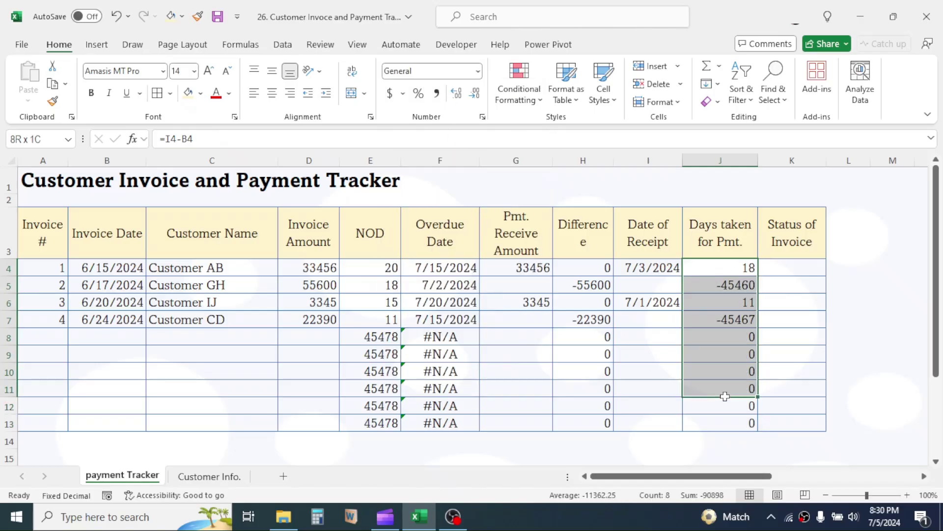
{"action": "left_click", "coordinate": [784, 269]}
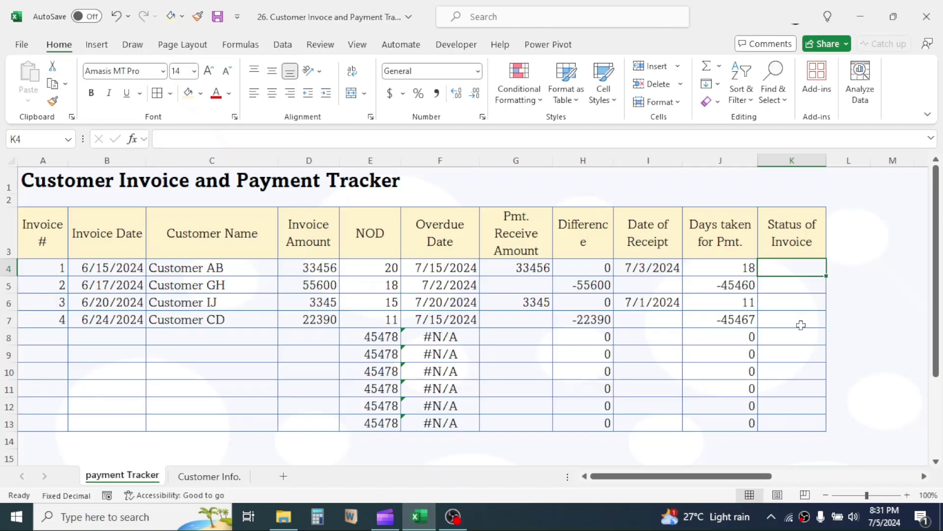
Enter =IFS(H4=0,"Paid",F4<TODAY(),"Overdue") in K4.
{"action": "type", "text": "="}
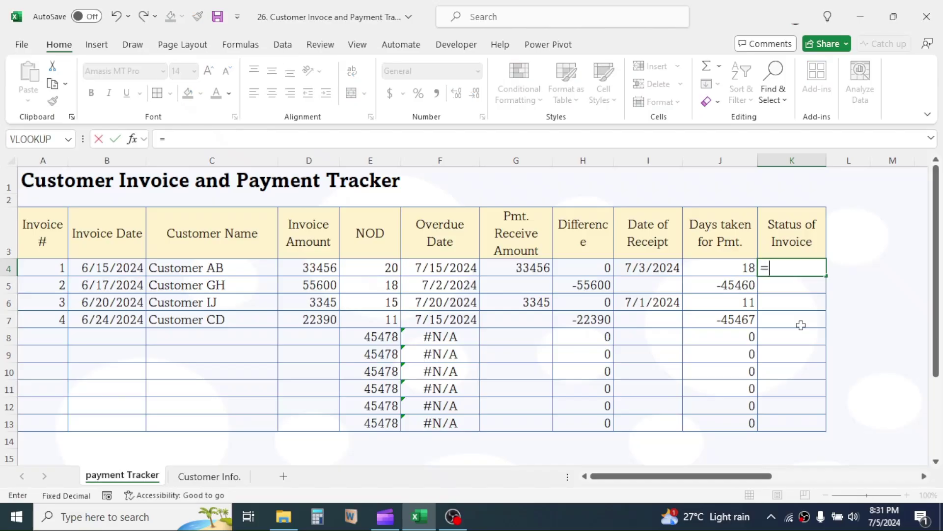
{"action": "type", "text": "IFS"}
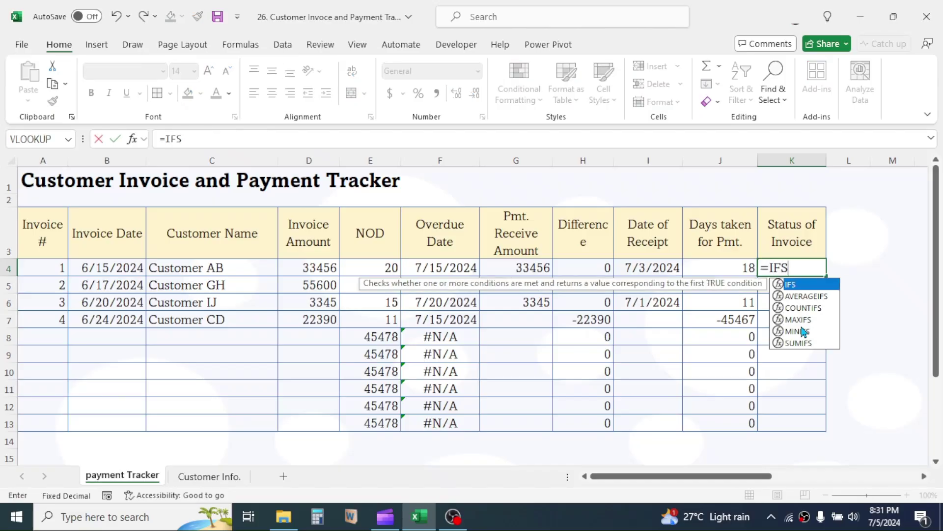
{"action": "type", "text": "("}
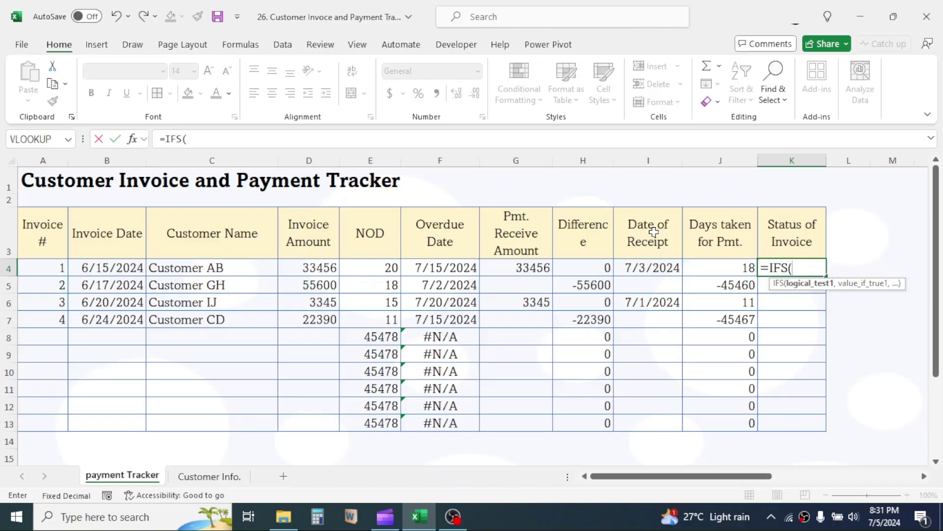
{"action": "left_click", "coordinate": [583, 266]}
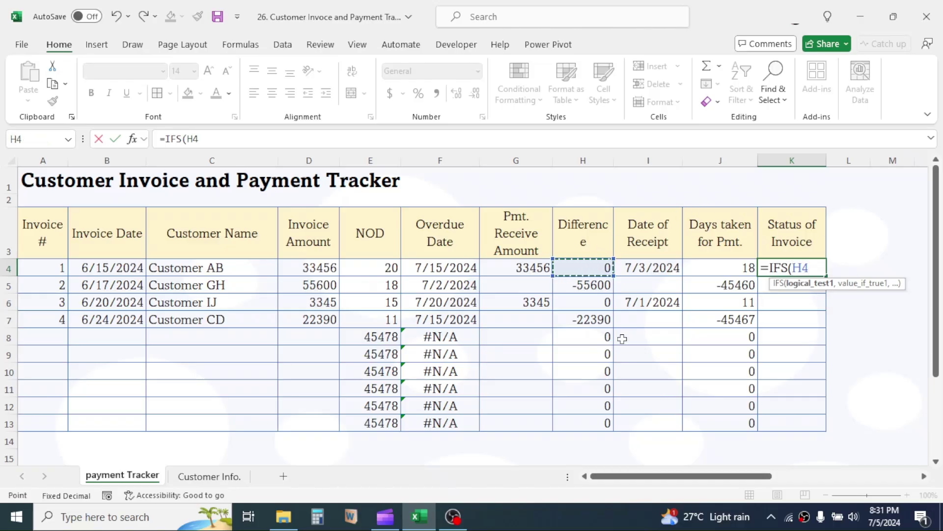
{"action": "type", "text": "=0"}
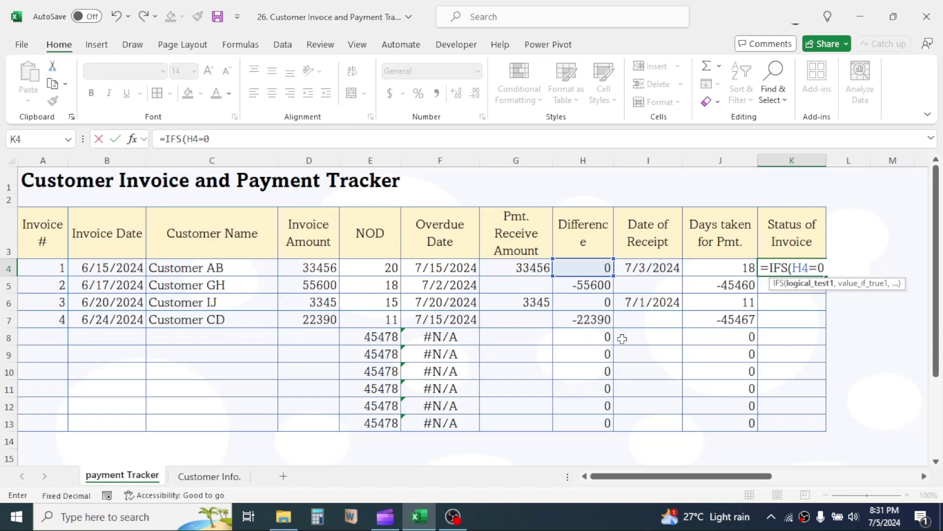
{"action": "type", "text": ","}
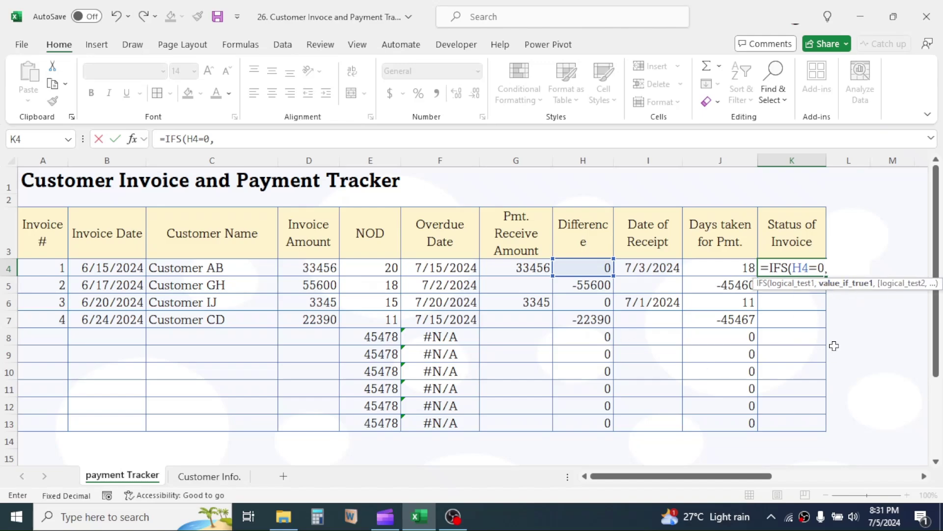
{"action": "type", "text": "\"Paid\","}
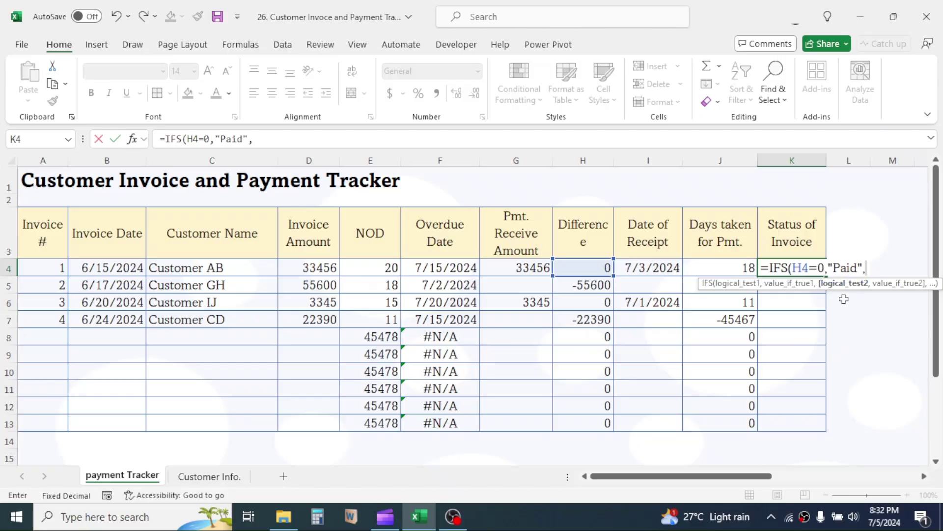
{"action": "left_click", "coordinate": [454, 266]}
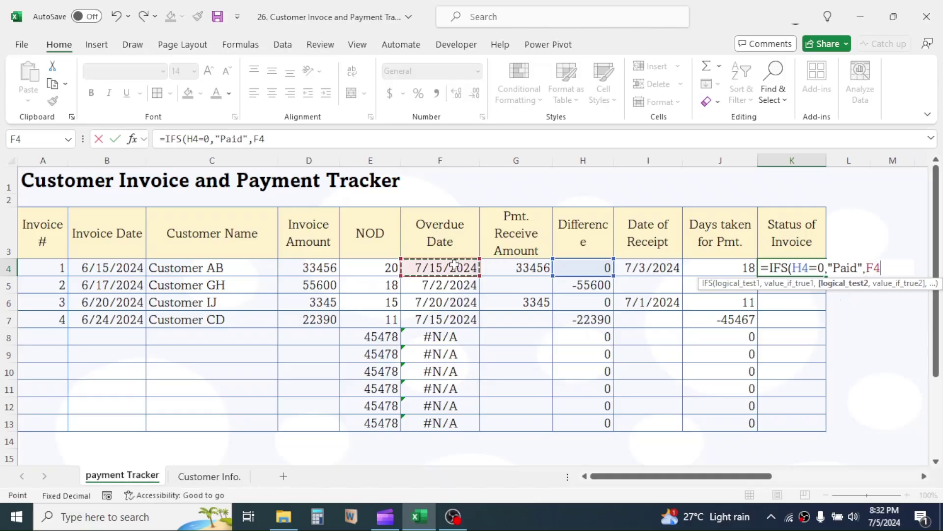
{"action": "type", "text": "<"}
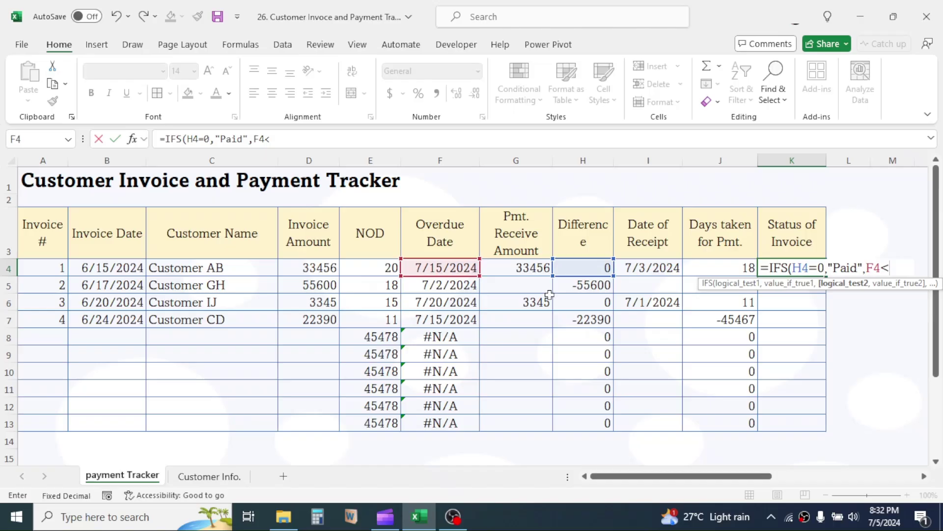
{"action": "type", "text": "t"}
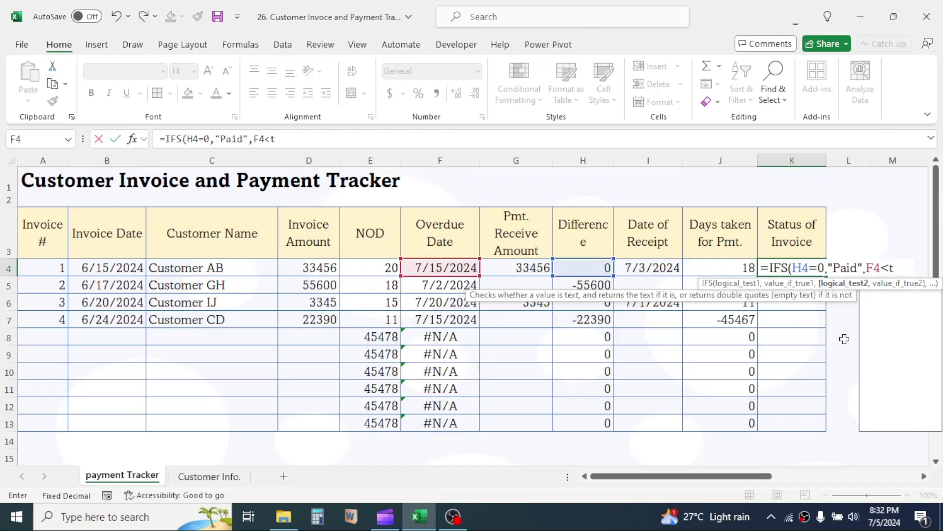
{"action": "type", "text": "oday()"}
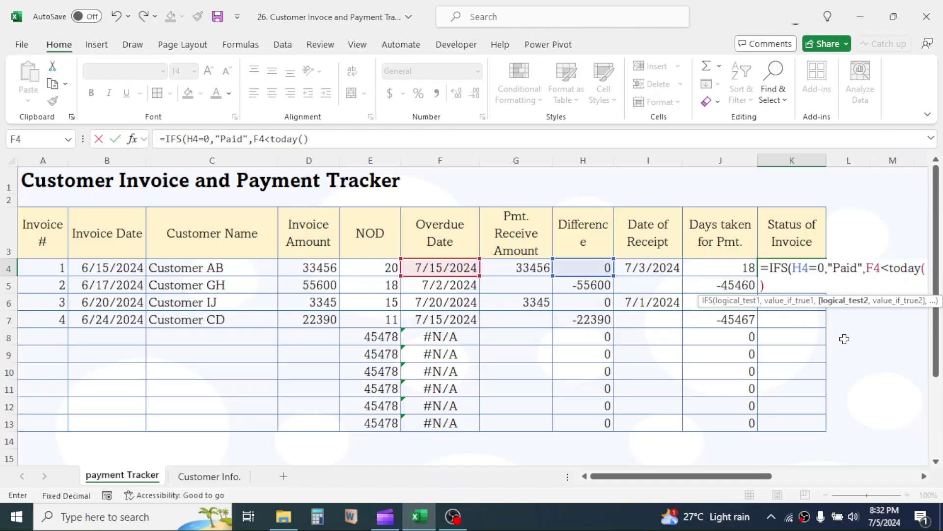
{"action": "type", "text": ","}
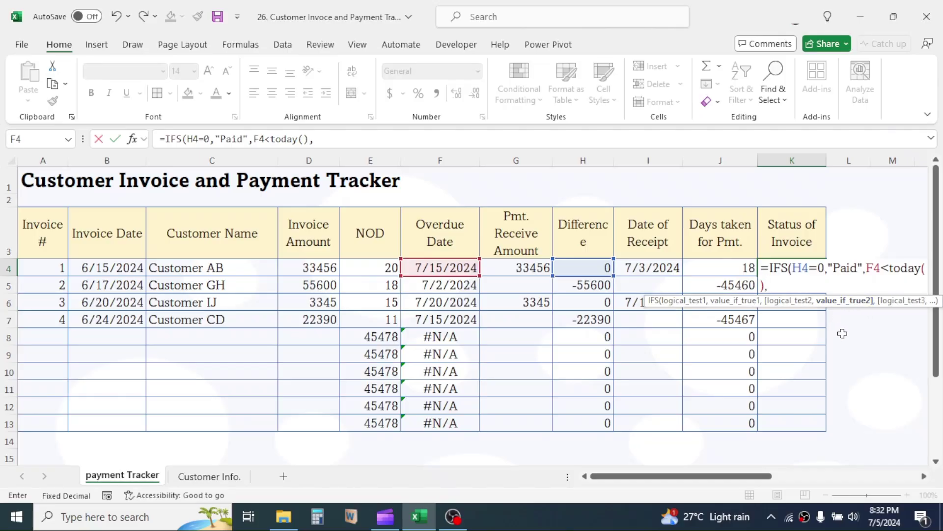
{"action": "type", "text": "\"Overdue"}
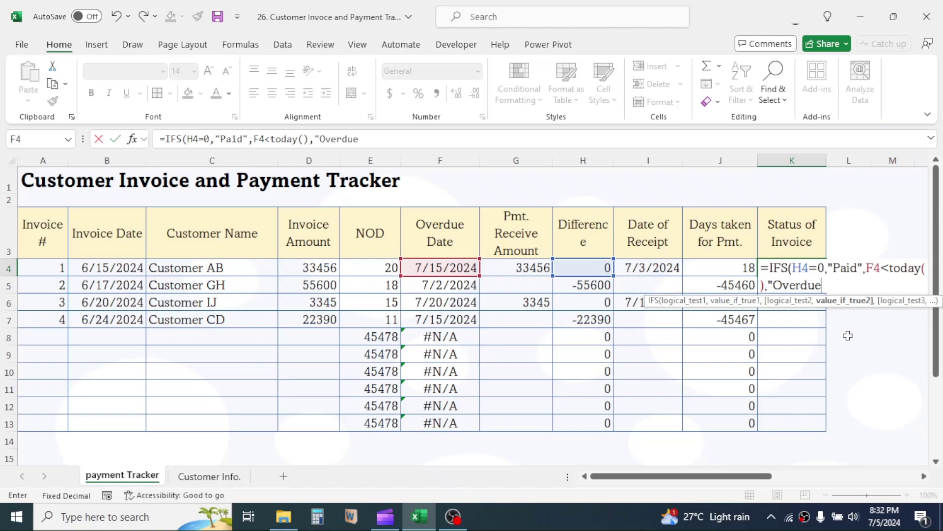
{"action": "type", "text": "\")"}
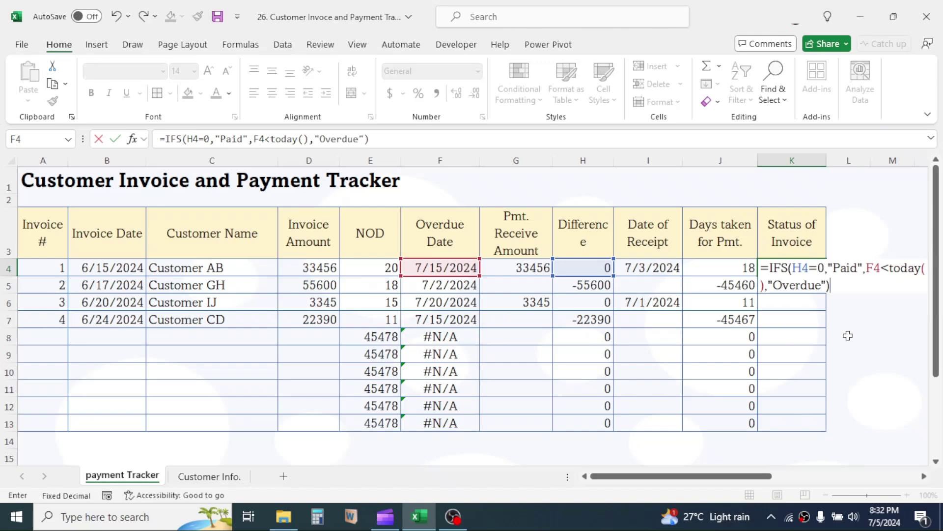
{"action": "key", "text": "Return"}
Copy the K4 status formula down to K13 and check the #N/A result in K7.
{"action": "key", "text": "Up"}
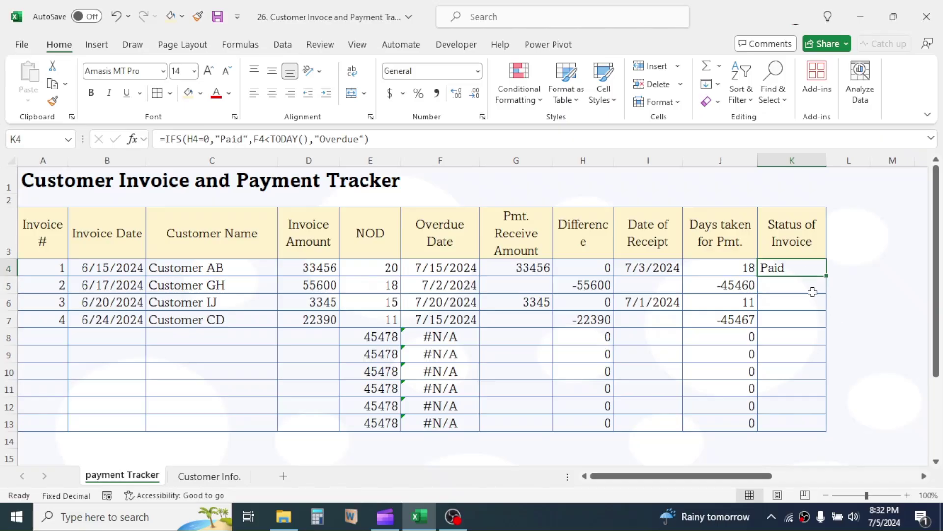
{"action": "left_click_drag", "start_coordinate": [826, 278], "coordinate": [817, 430]}
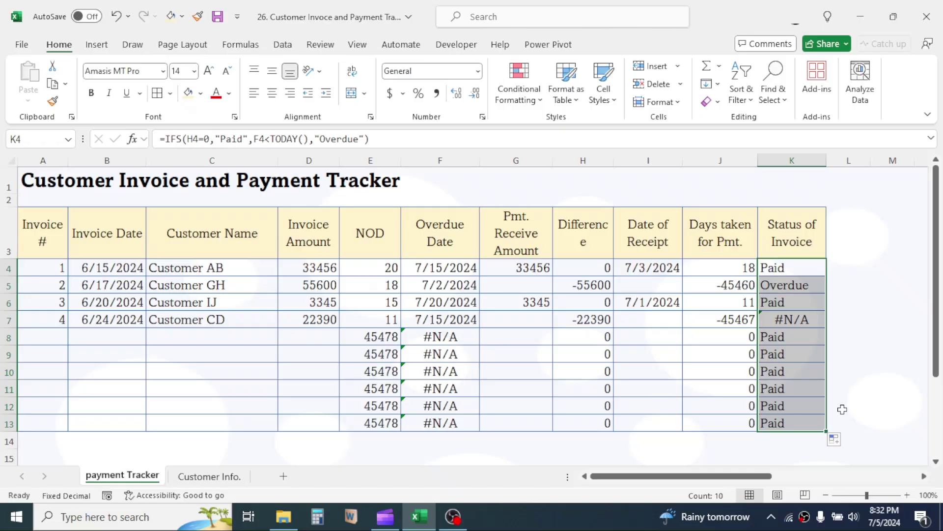
{"action": "left_click", "coordinate": [799, 321]}
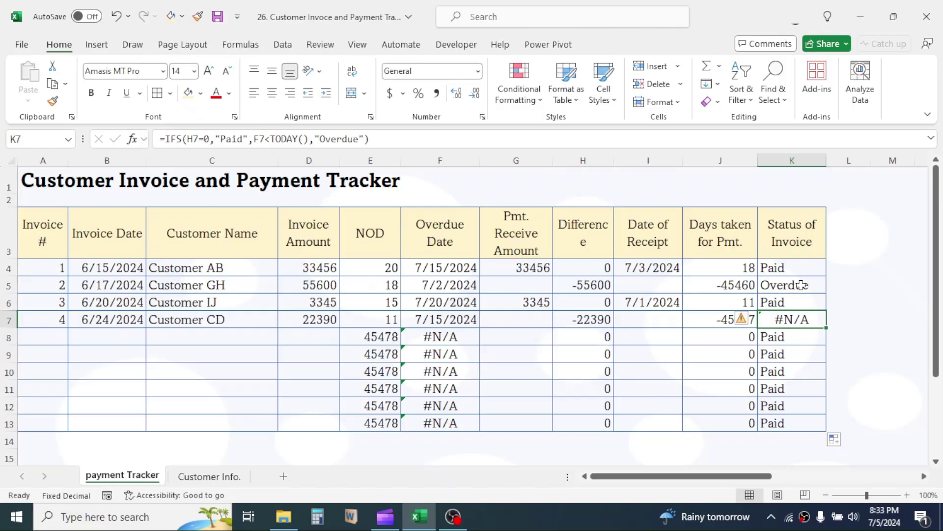
Wrap K4's status formula in IFERROR(...,"") so errors show blank.
{"action": "double_click", "coordinate": [802, 268]}
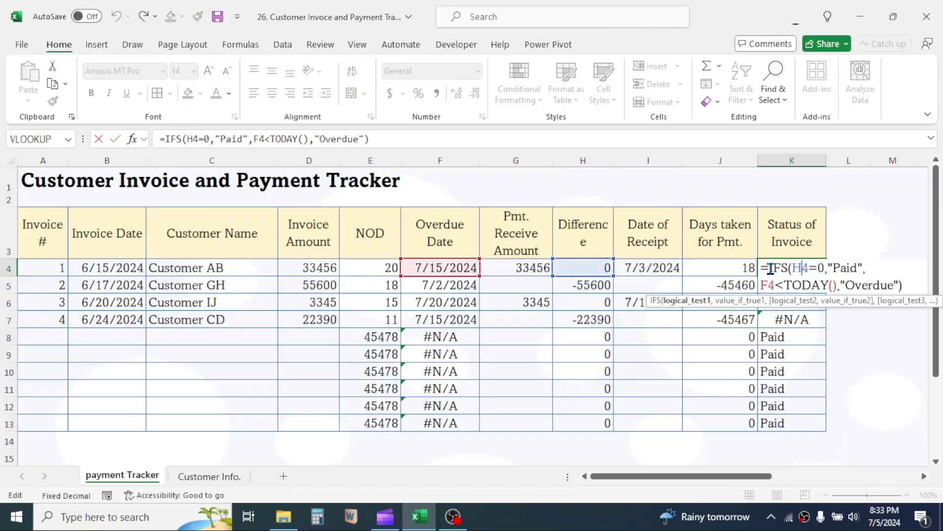
{"action": "left_click", "coordinate": [770, 268]}
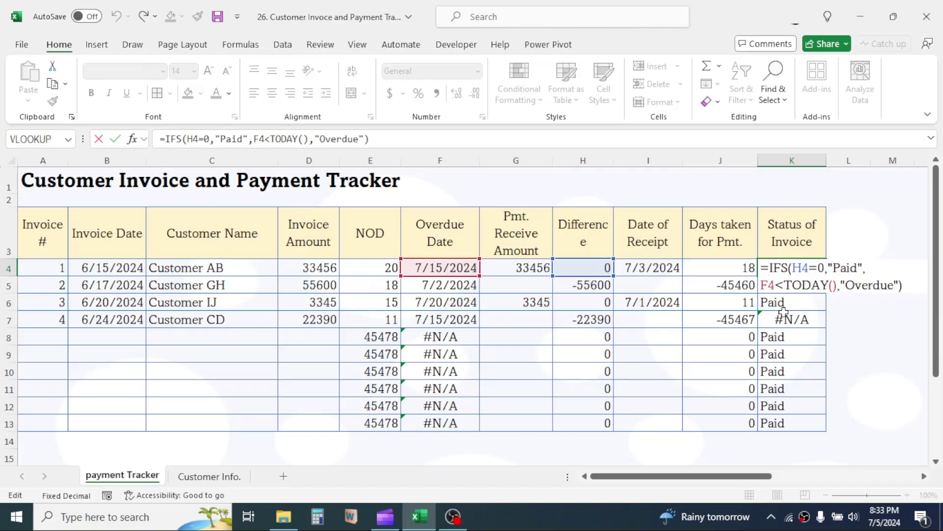
{"action": "type", "text": "IFERROR"}
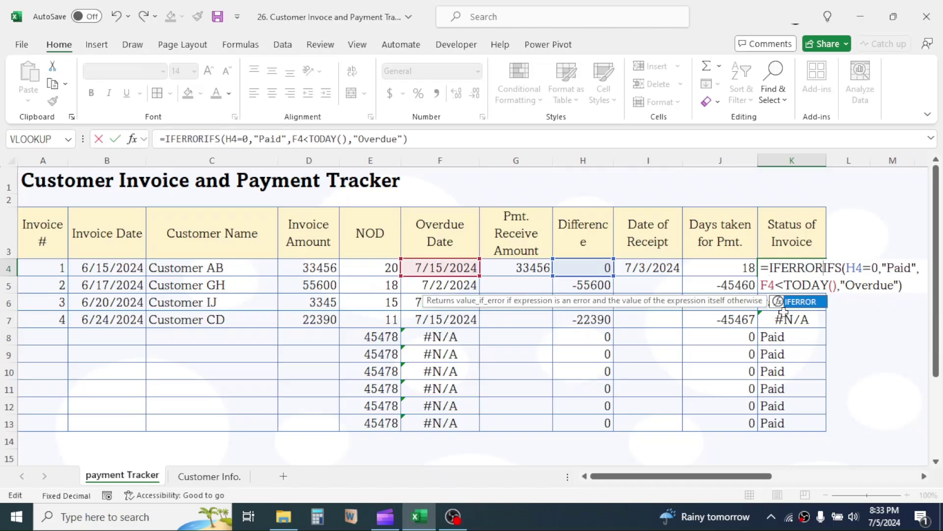
{"action": "type", "text": "("}
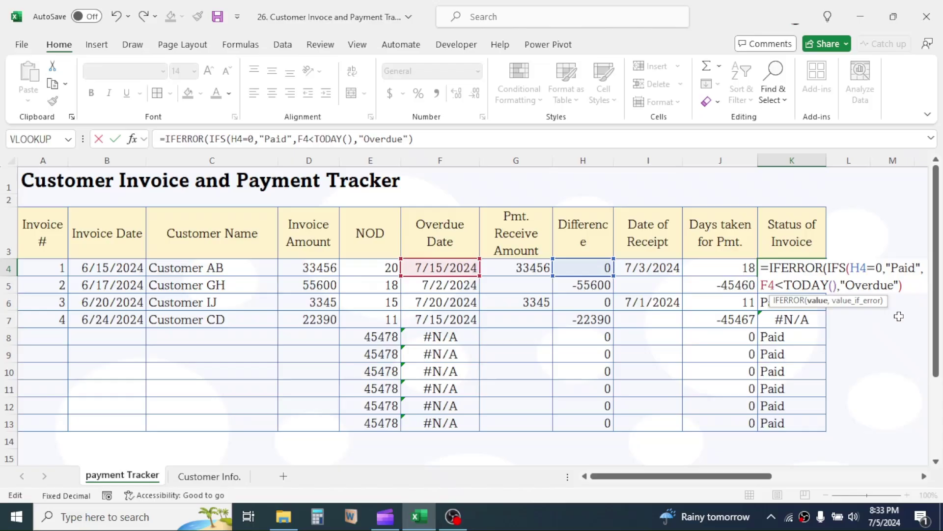
{"action": "type", "text": ",\"\")"}
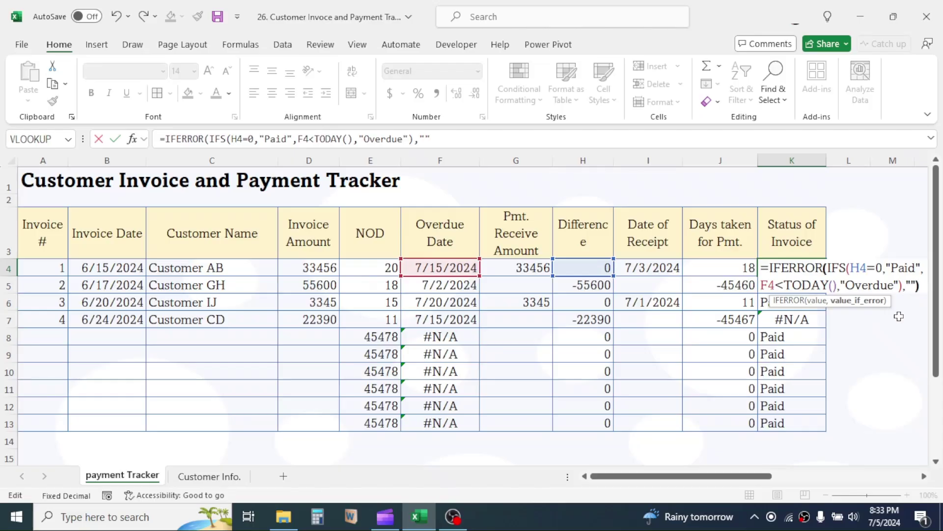
{"action": "key", "text": "Return"}
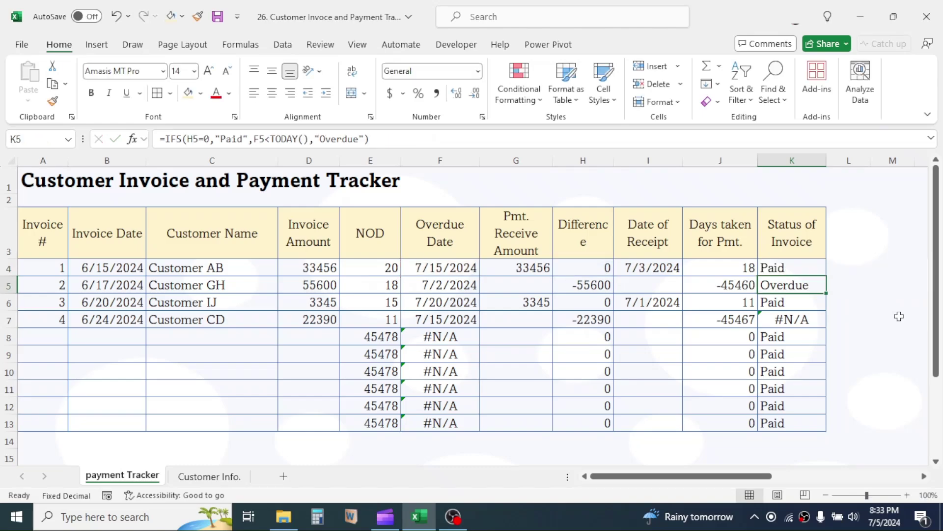
Copy the updated K4 status formula down to K13.
{"action": "left_click", "coordinate": [796, 256]}
{"action": "left_click", "coordinate": [797, 265]}
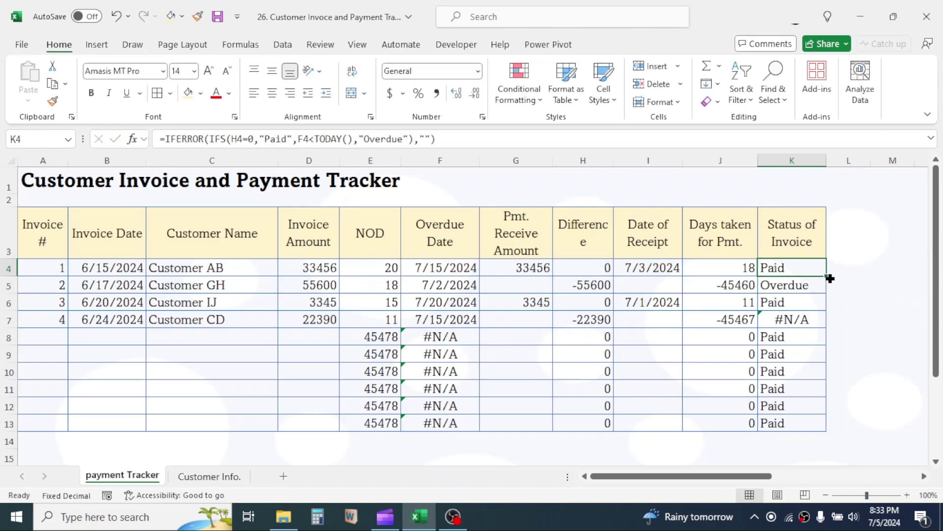
{"action": "left_click_drag", "start_coordinate": [826, 276], "coordinate": [818, 424]}
{"action": "left_click", "coordinate": [807, 324]}
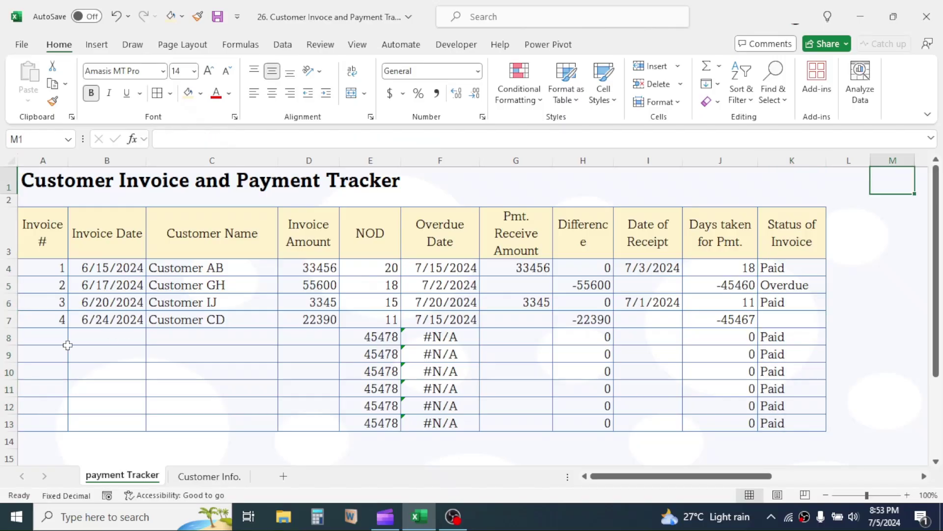
{"action": "left_click_drag", "start_coordinate": [57, 338], "coordinate": [290, 419]}
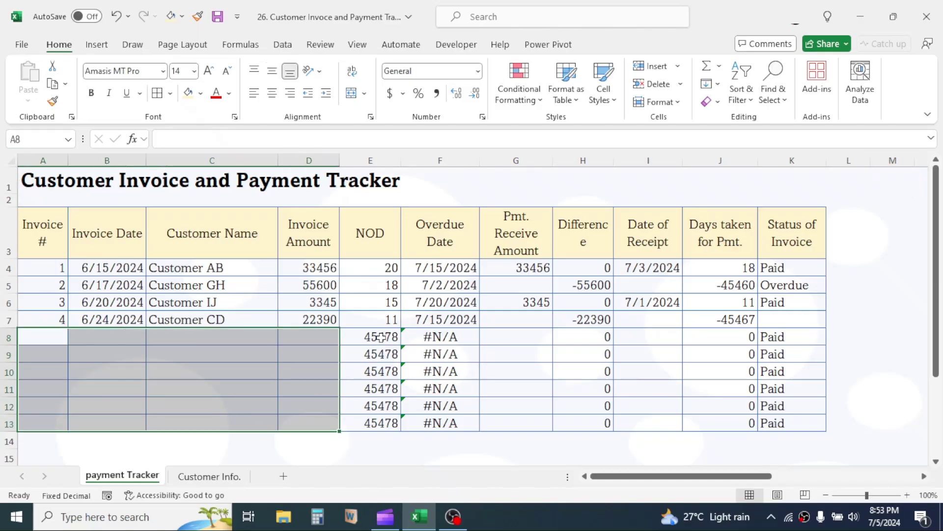
{"action": "left_click_drag", "start_coordinate": [379, 339], "coordinate": [438, 421]}
{"action": "left_click_drag", "start_coordinate": [604, 338], "coordinate": [605, 423]}
{"action": "left_click_drag", "start_coordinate": [734, 337], "coordinate": [767, 422]}
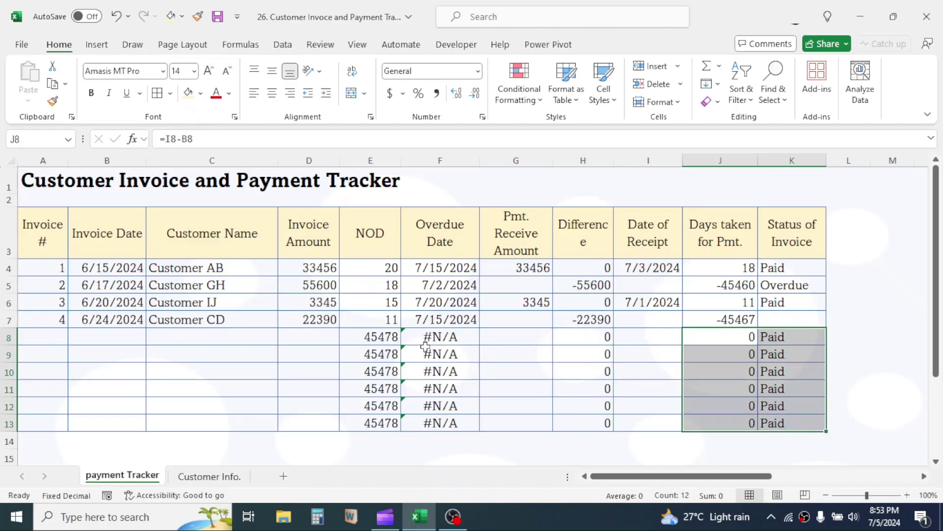
Undo the last change and rewrite E4 as =IF(A4="","",TODAY()-B4).
{"action": "left_click", "coordinate": [377, 269]}
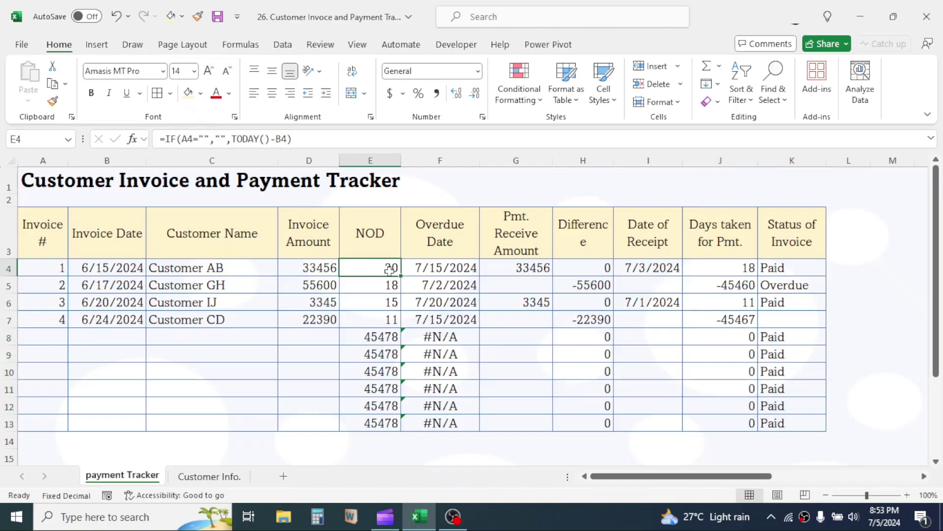
{"action": "key", "text": "ctrl+z"}
{"action": "double_click", "coordinate": [387, 269]}
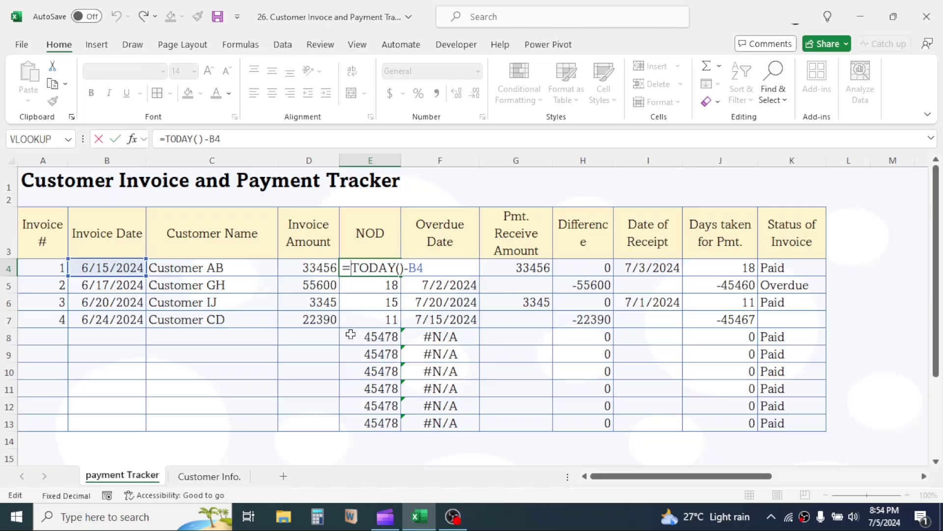
{"action": "type", "text": "IF"}
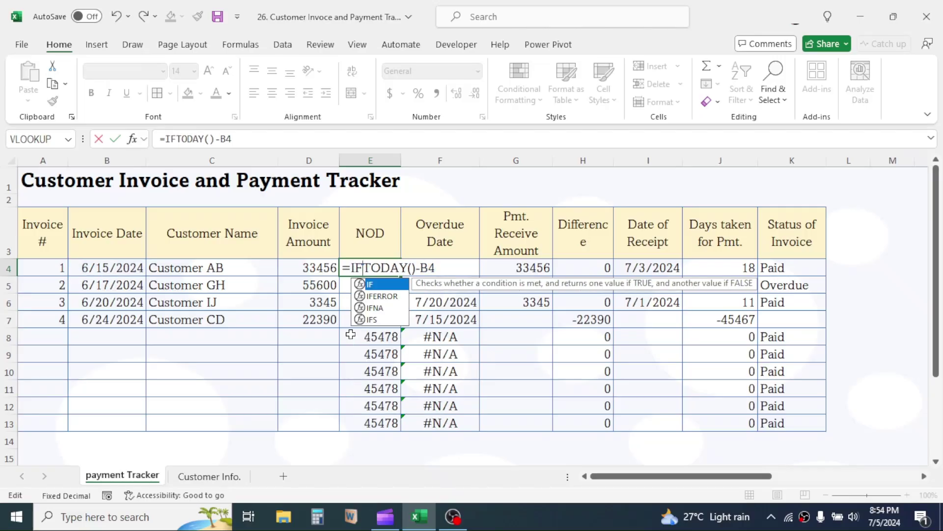
{"action": "type", "text": "("}
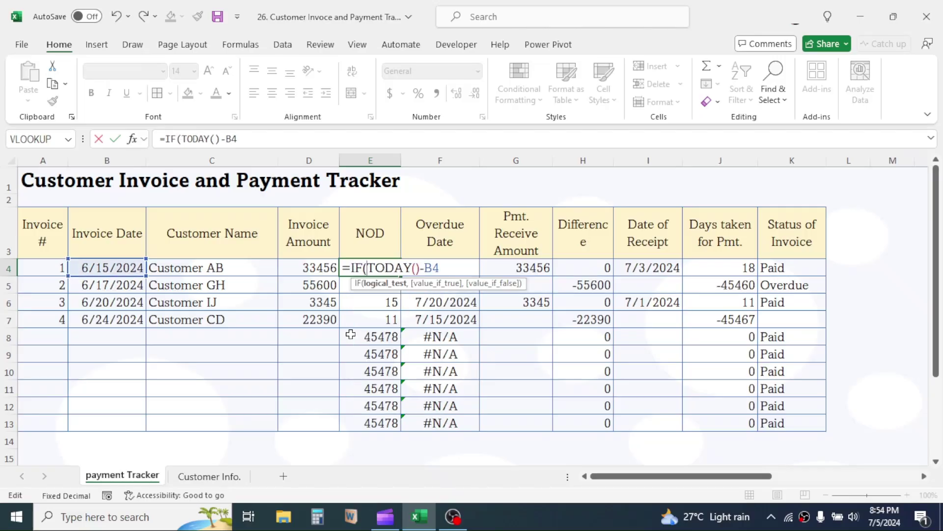
{"action": "left_click", "coordinate": [46, 260]}
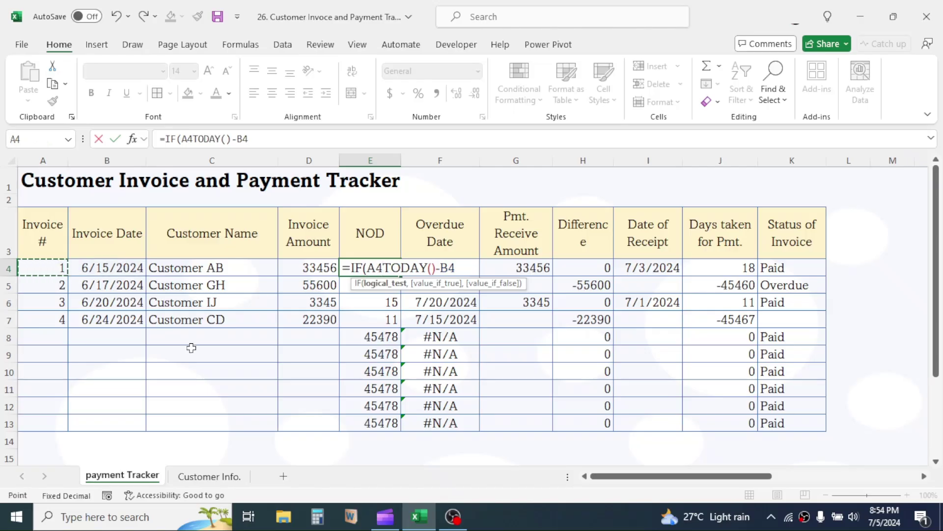
{"action": "type", "text": "="}
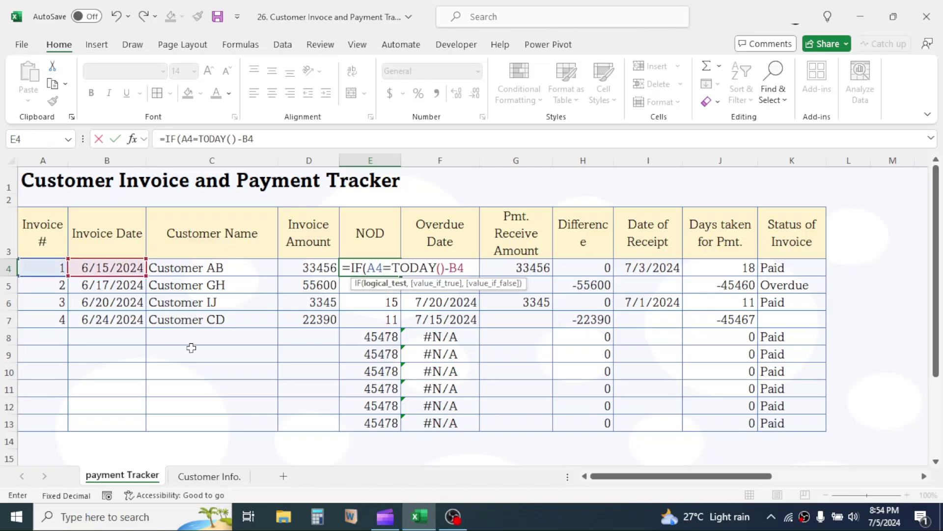
{"action": "type", "text": "\"\""}
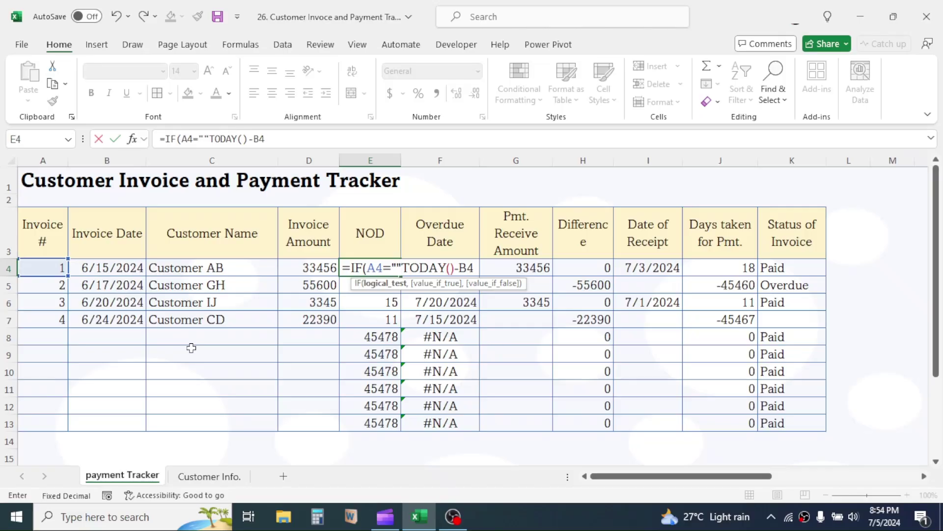
{"action": "type", "text": ","}
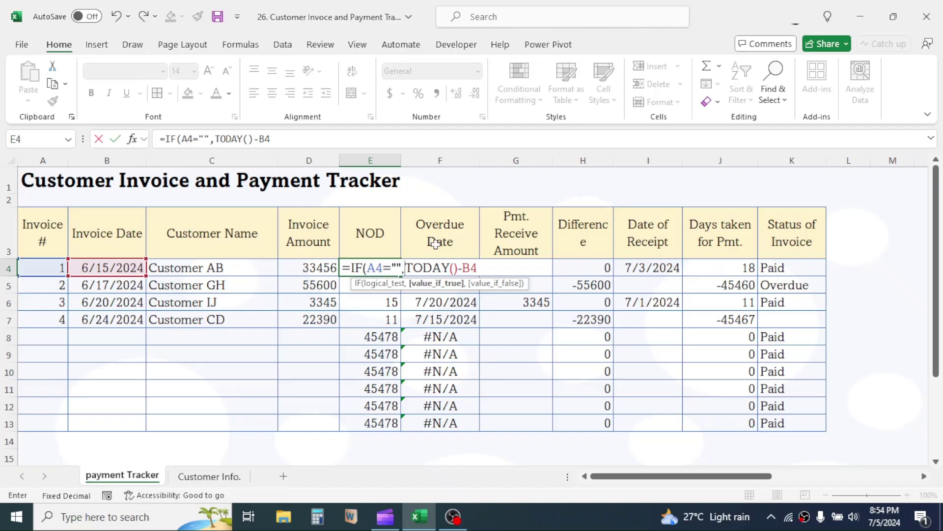
{"action": "type", "text": "\"\""}
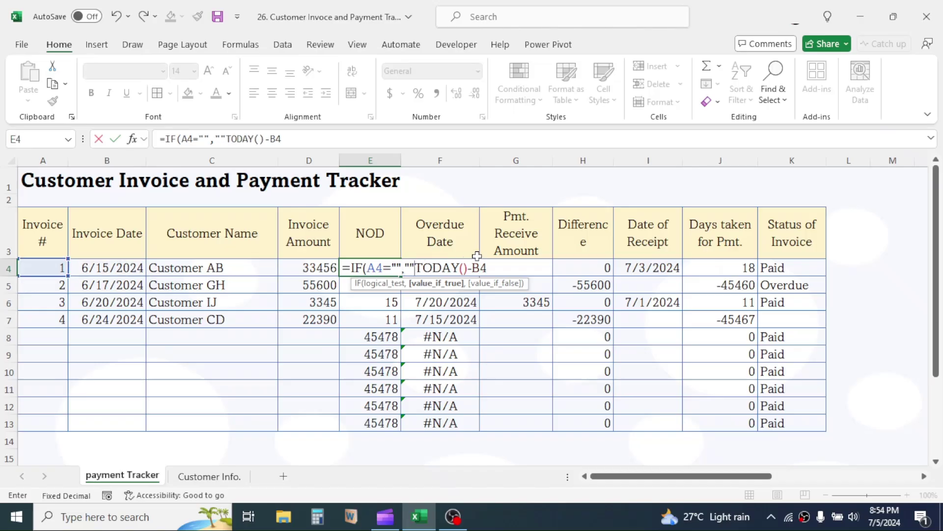
{"action": "type", "text": ","}
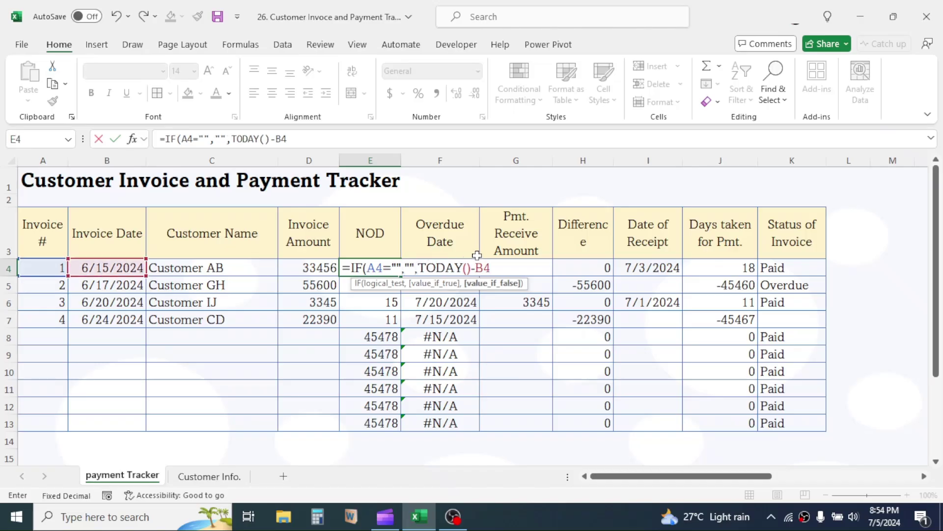
{"action": "left_click", "coordinate": [504, 268]}
{"action": "type", "text": ")"}
{"action": "key", "text": "Return"}
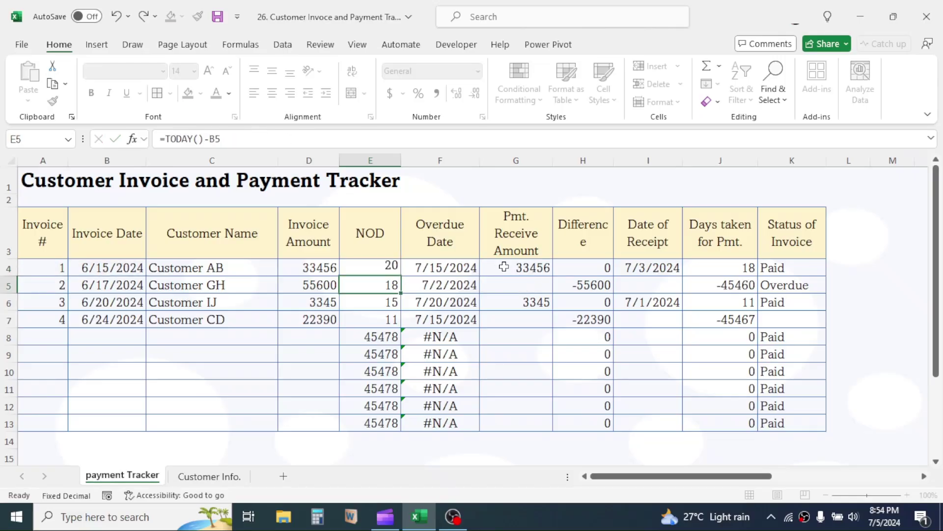
Fill the NOD formula from E4 down to row 13 and review the empty rows.
{"action": "left_click", "coordinate": [379, 267]}
{"action": "left_click_drag", "start_coordinate": [401, 278], "coordinate": [399, 429]}
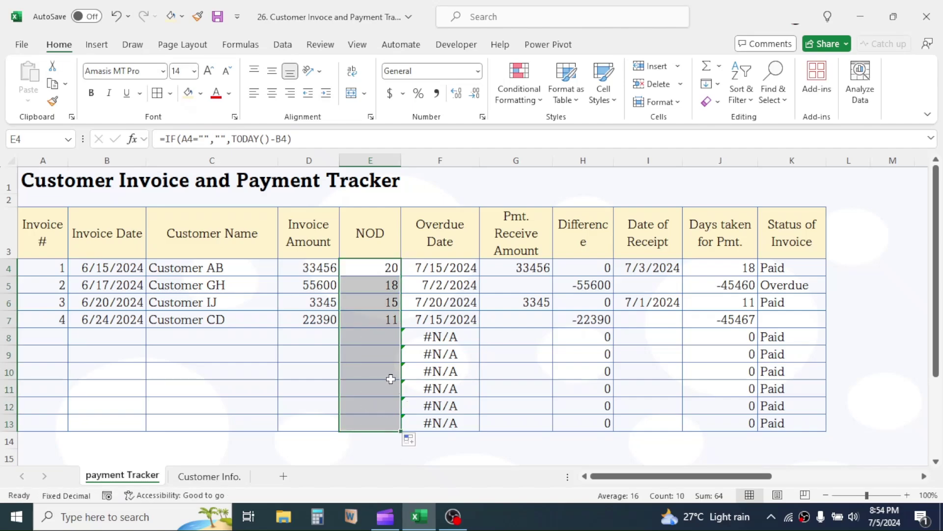
{"action": "left_click_drag", "start_coordinate": [373, 339], "coordinate": [376, 423]}
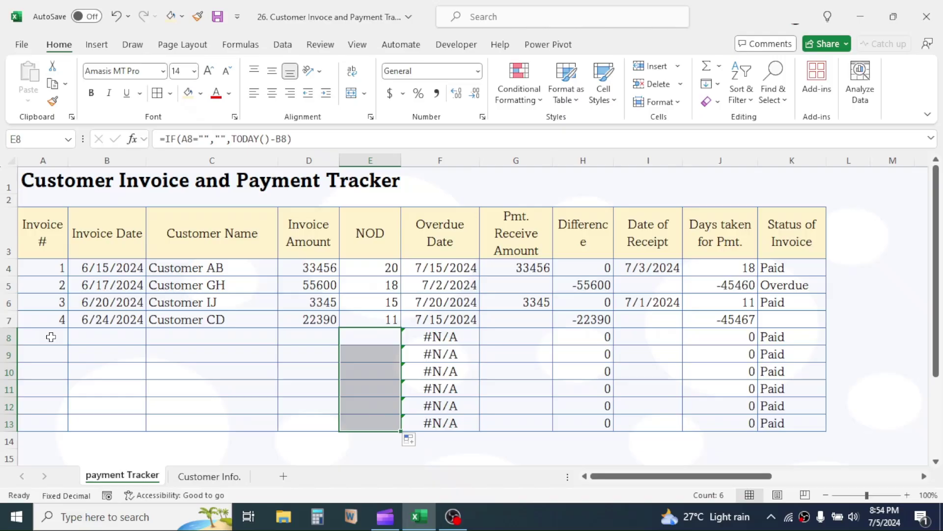
{"action": "left_click_drag", "start_coordinate": [46, 337], "coordinate": [49, 410]}
{"action": "left_click_drag", "start_coordinate": [359, 337], "coordinate": [358, 415]}
Wrap the Overdue Date formula in F4 with IF(A4="","",…) and fill it to row 13.
{"action": "double_click", "coordinate": [412, 267]}
{"action": "type", "text": "IF("}
{"action": "left_click", "coordinate": [50, 265]}
{"action": "type", "text": "=\"\",\"\","}
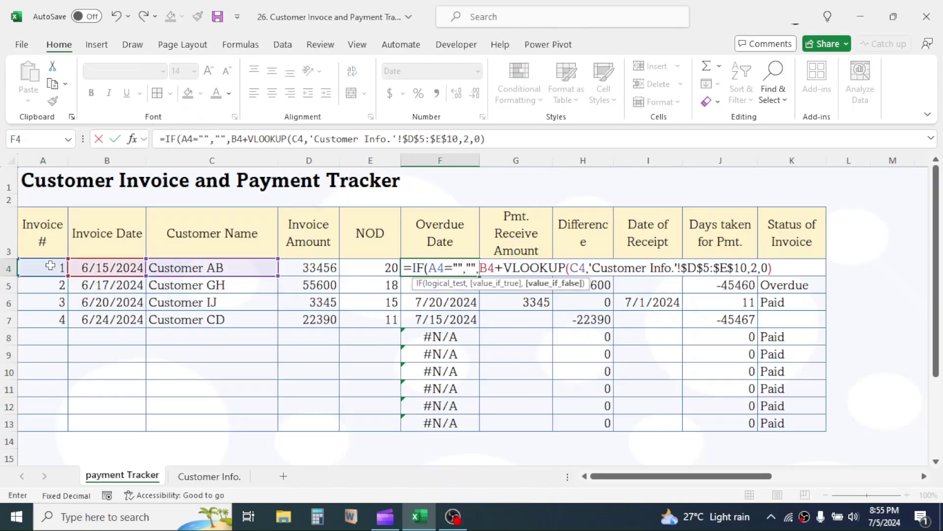
{"action": "left_click", "coordinate": [467, 267]}
{"action": "left_click_drag", "start_coordinate": [479, 276], "coordinate": [479, 432]}
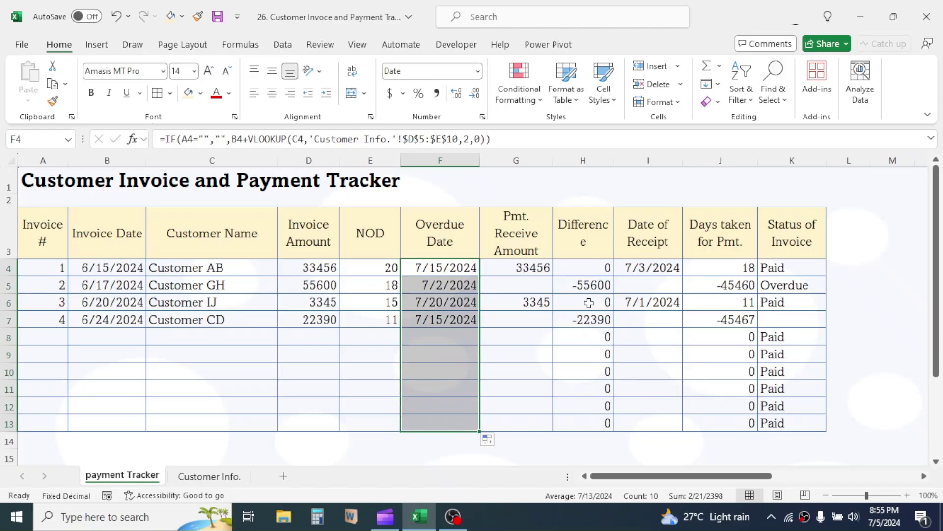
Wrap the Difference formula in H4 with IF(A4="","",…) and fill it to row 13.
{"action": "double_click", "coordinate": [562, 267]}
{"action": "type", "text": "IF("}
{"action": "left_click", "coordinate": [40, 268]}
{"action": "type", "text": "=\"\",\"\","}
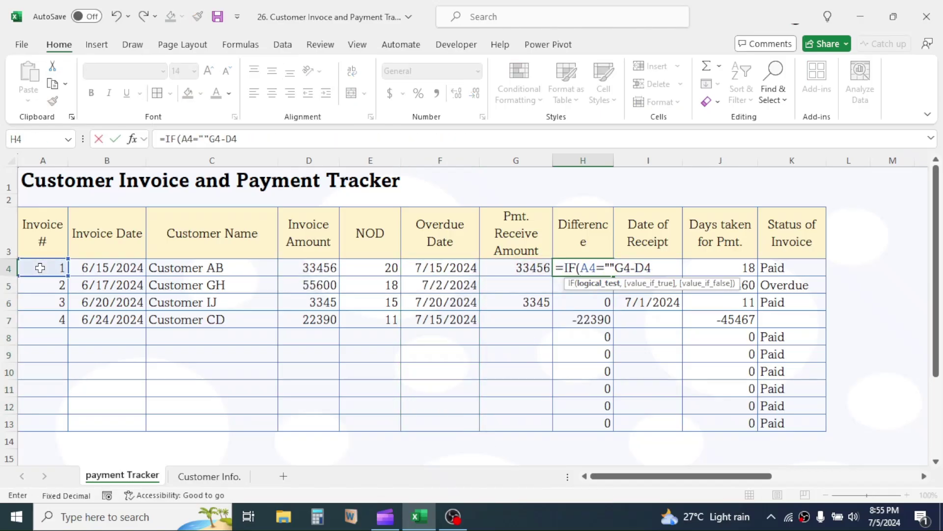
{"action": "key", "text": "Return"}
{"action": "left_click", "coordinate": [584, 268]}
{"action": "left_click_drag", "start_coordinate": [613, 276], "coordinate": [611, 427]}
Wrap the Status of Invoice formula in K4 with IF(A4="","",…).
{"action": "double_click", "coordinate": [772, 268]}
{"action": "type", "text": "IF(IFERROR(IFS(H4=0,\""}
{"action": "left_click", "coordinate": [55, 266]}
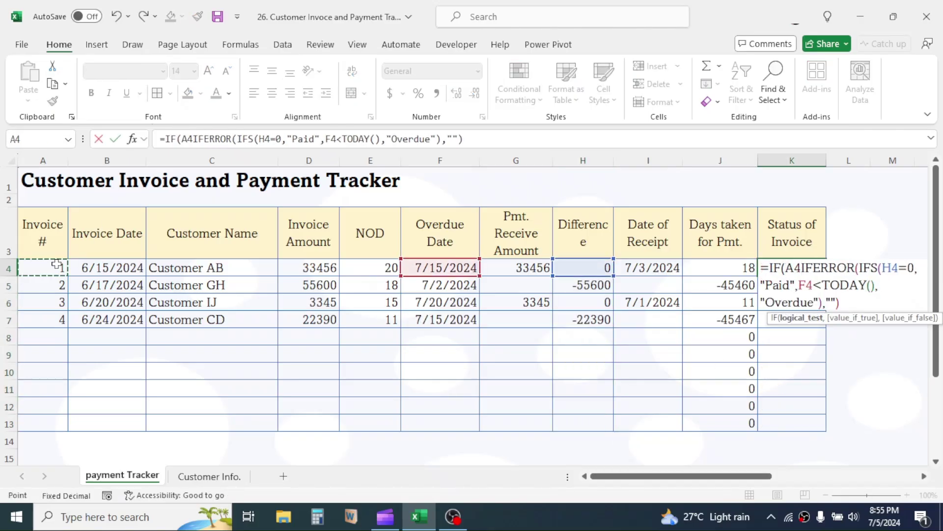
{"action": "type", "text": "=\"\",\"\","}
{"action": "key", "text": "Return"}
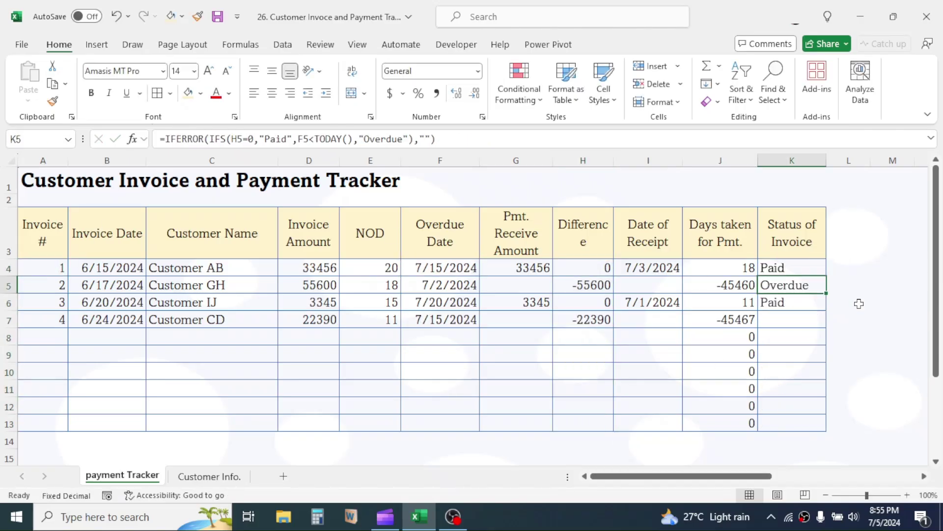
Fill the status formula down to K13, then review J4's formula and the receipt dates.
{"action": "left_click", "coordinate": [819, 270]}
{"action": "left_click_drag", "start_coordinate": [828, 276], "coordinate": [866, 422]}
{"action": "left_click", "coordinate": [866, 422]}
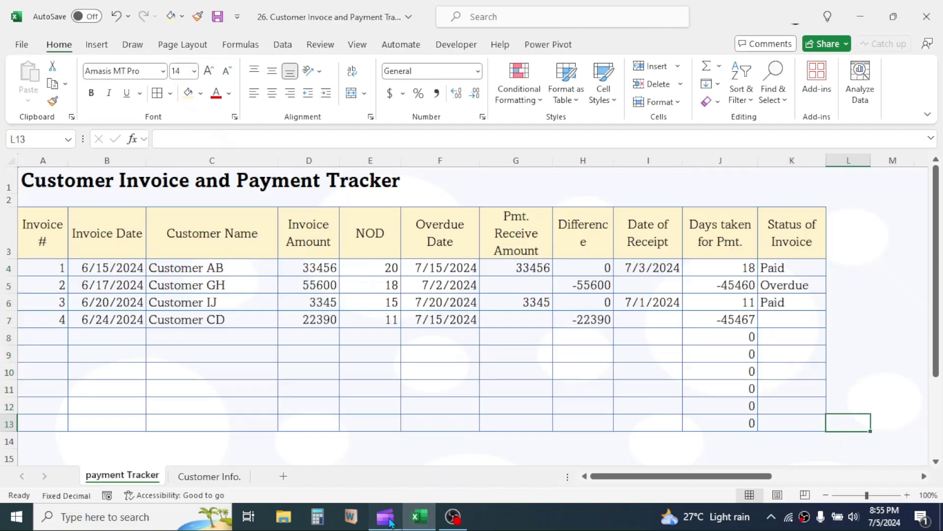
{"action": "left_click", "coordinate": [723, 271]}
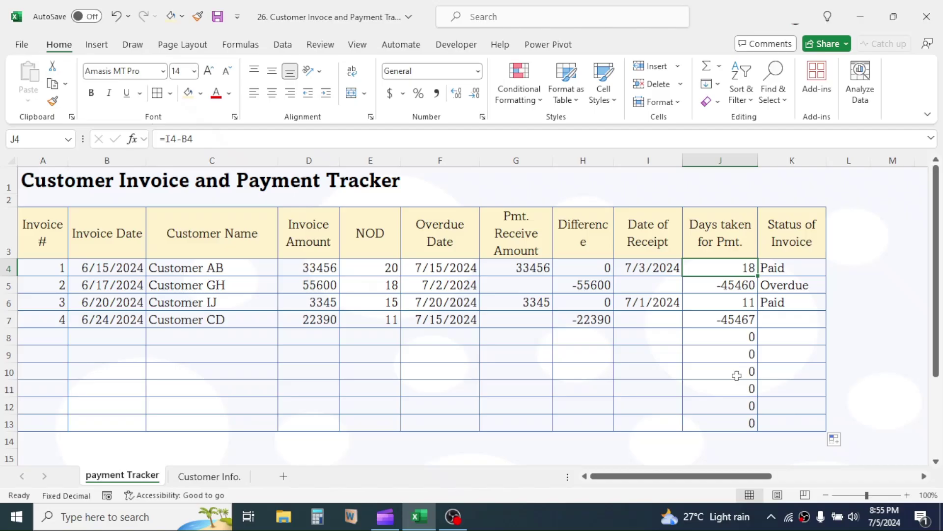
{"action": "left_click", "coordinate": [665, 269]}
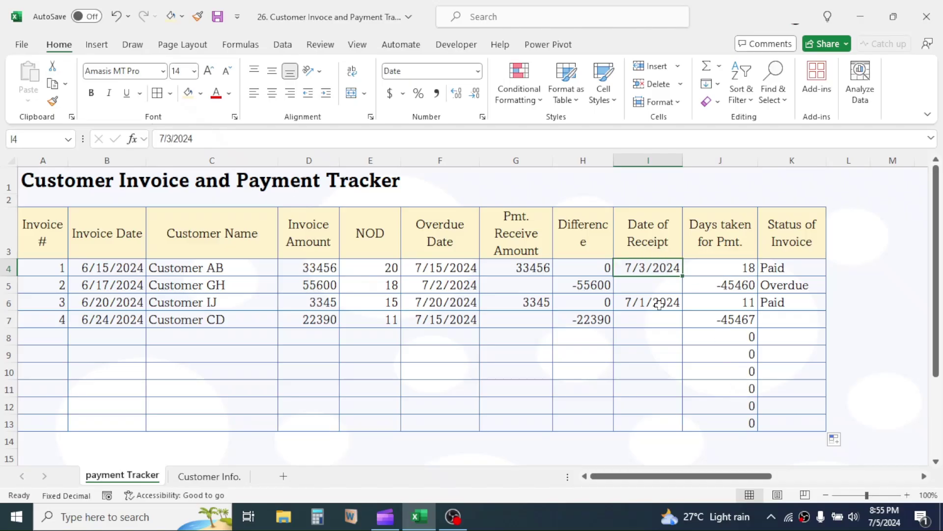
{"action": "left_click", "coordinate": [658, 303]}
{"action": "left_click", "coordinate": [654, 273]}
{"action": "left_click", "coordinate": [650, 298]}
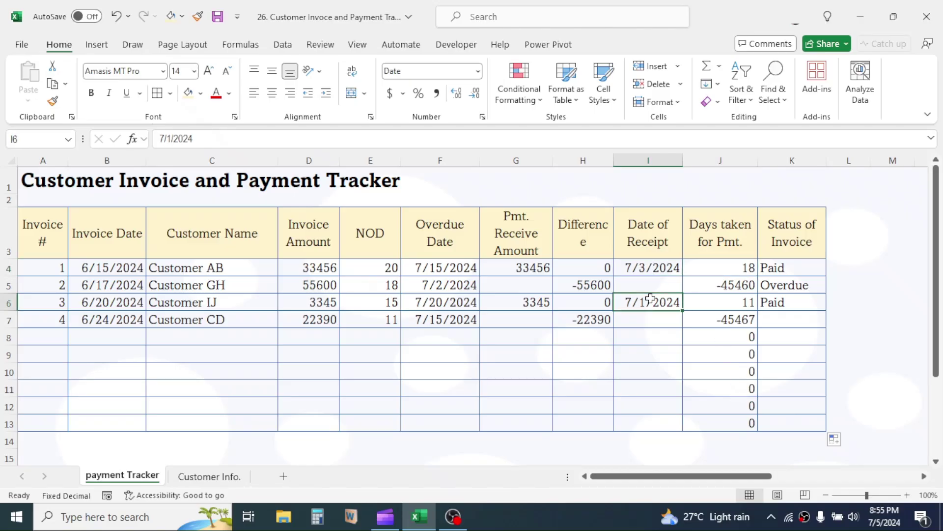
Change J4 to =IF(I4="","",I4-B4) and fill it down to J13.
{"action": "left_click", "coordinate": [749, 268]}
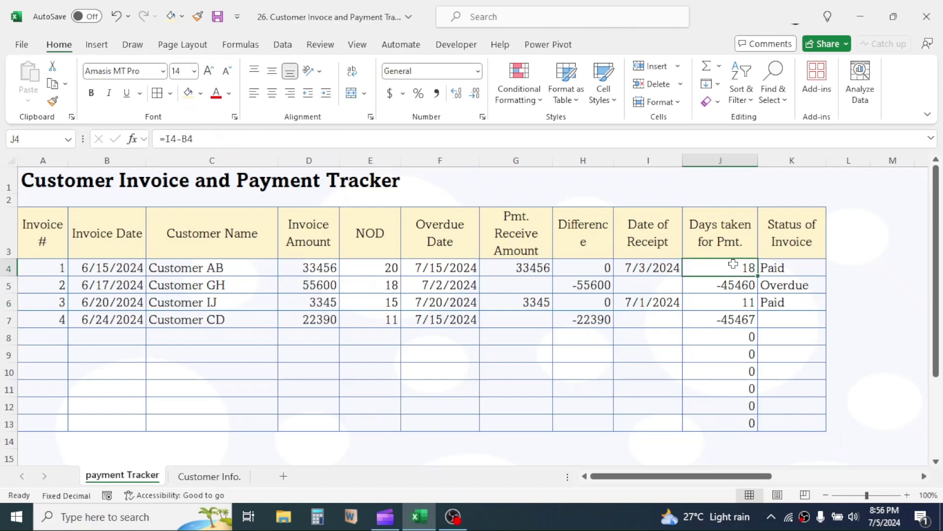
{"action": "double_click", "coordinate": [698, 273]}
{"action": "left_click", "coordinate": [696, 269]}
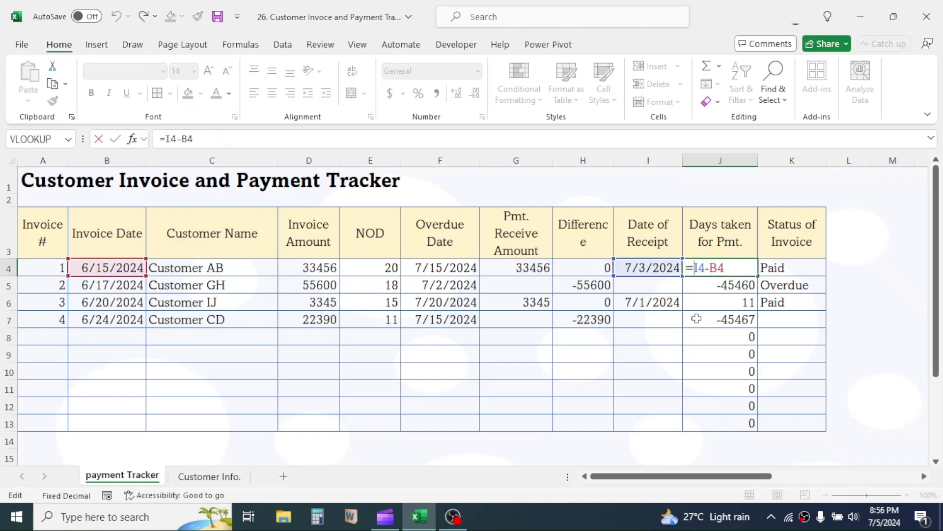
{"action": "type", "text": "IF"}
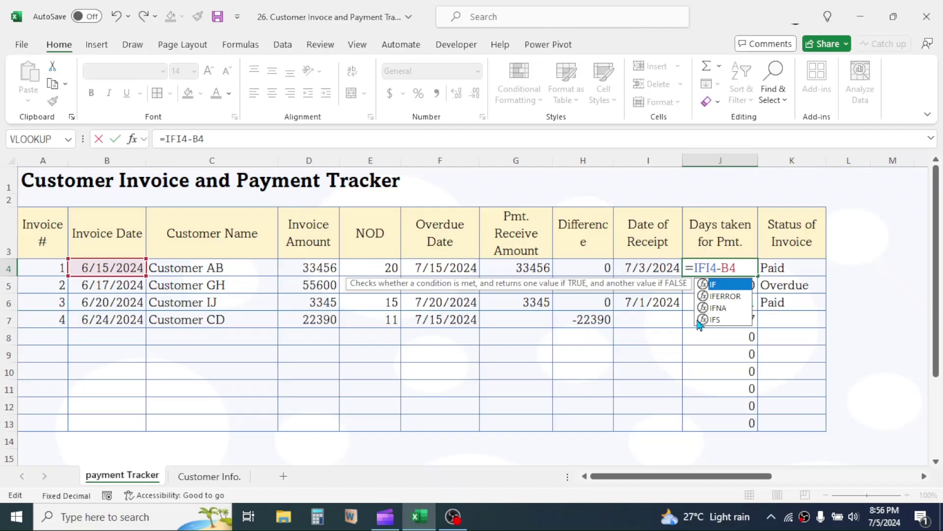
{"action": "type", "text": "("}
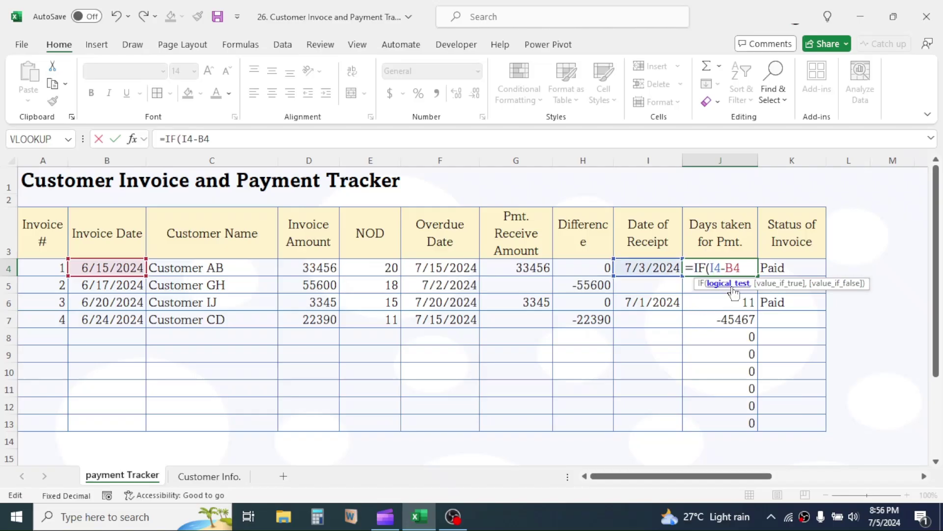
{"action": "left_click", "coordinate": [651, 268]}
{"action": "type", "text": "=\"\""}
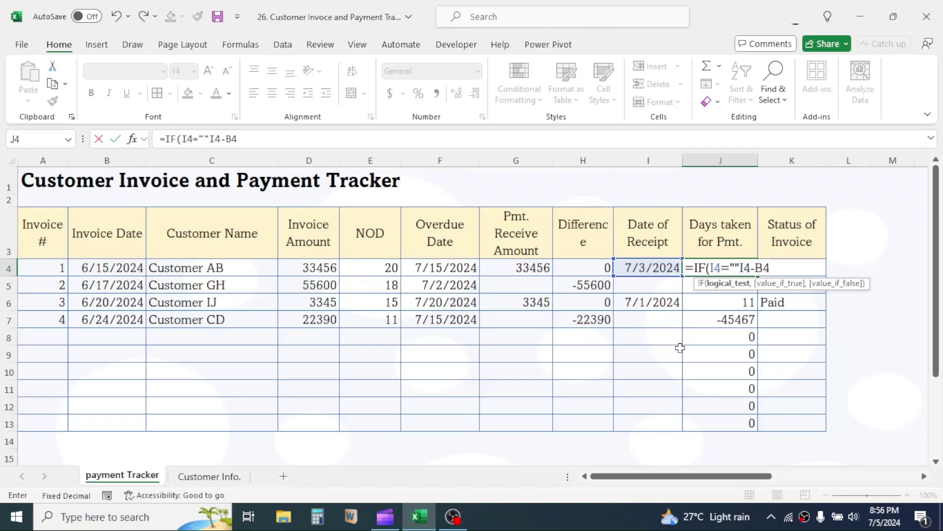
{"action": "type", "text": ","}
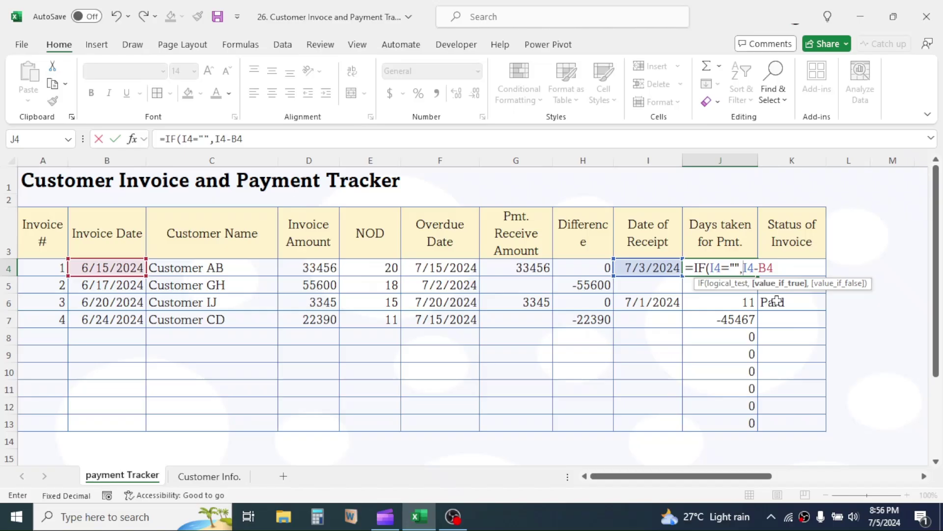
{"action": "type", "text": "\"\""}
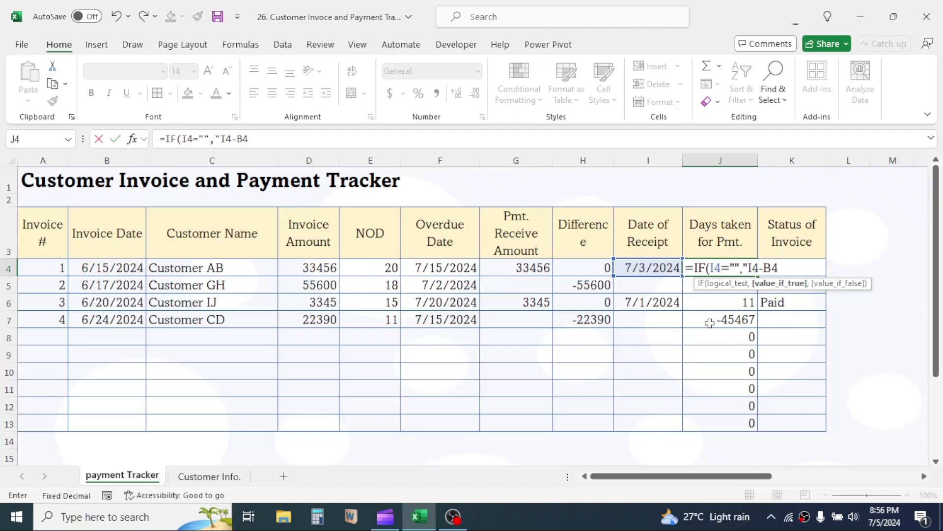
{"action": "type", "text": ","}
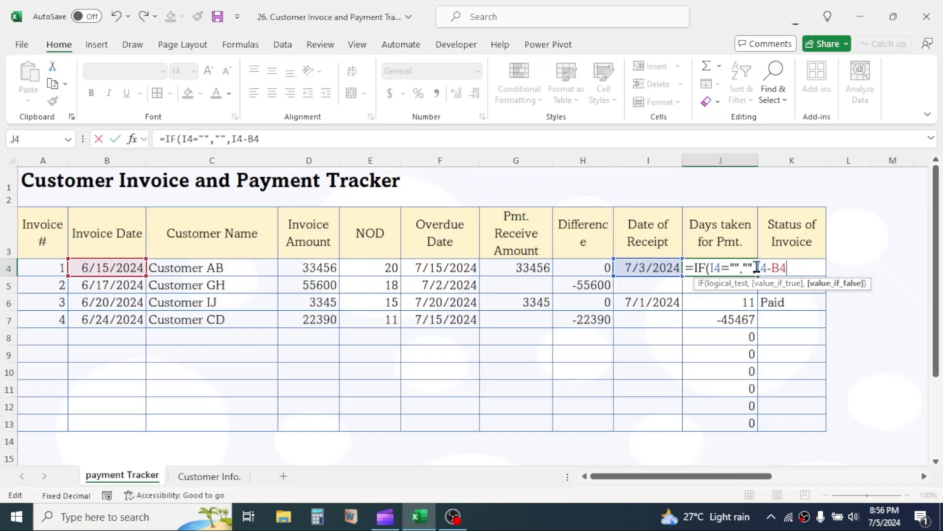
{"action": "type", "text": ")"}
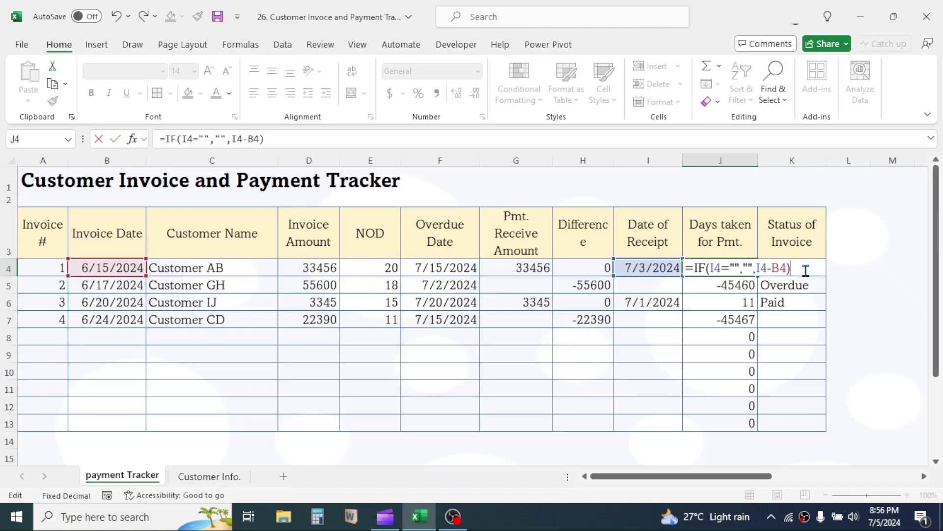
{"action": "key", "text": "Return"}
{"action": "left_click", "coordinate": [728, 265]}
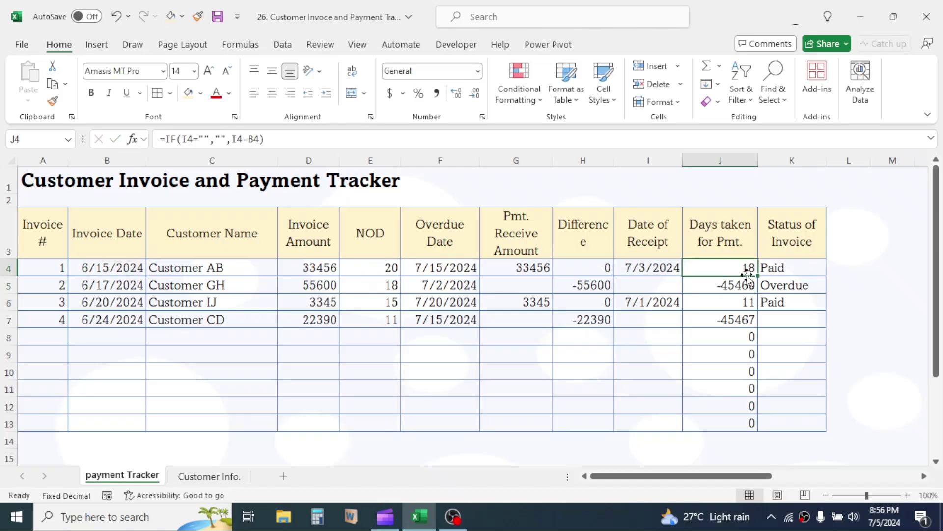
{"action": "left_click_drag", "start_coordinate": [756, 276], "coordinate": [745, 425]}
Compare the receipt dates of invoices 1 and 3 in I4 and I6.
{"action": "left_click", "coordinate": [737, 268]}
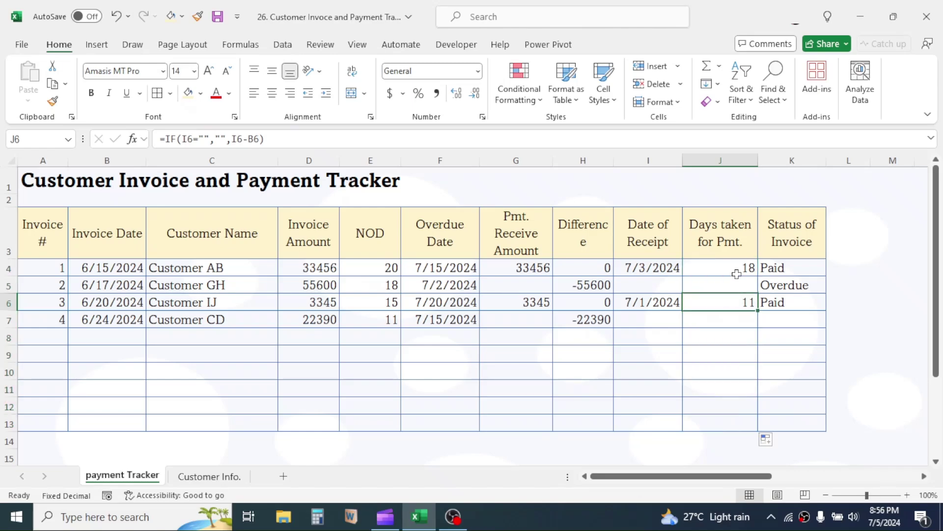
{"action": "left_click", "coordinate": [655, 301]}
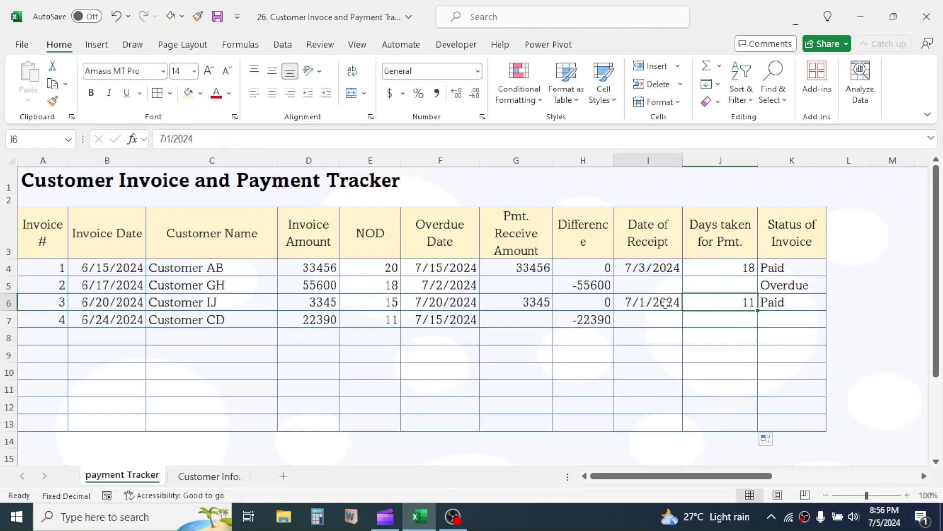
{"action": "left_click", "coordinate": [656, 268]}
{"action": "left_click", "coordinate": [652, 301]}
{"action": "left_click", "coordinate": [655, 269]}
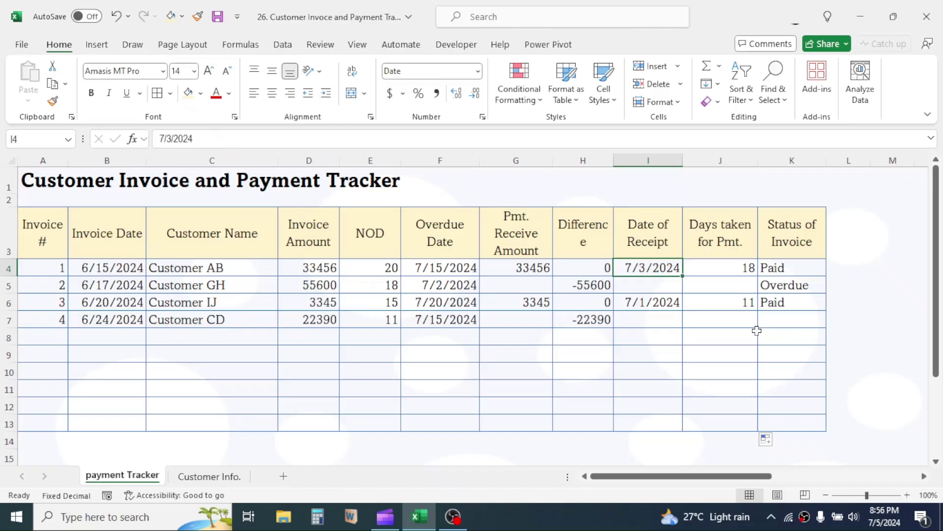
Check the status results in K4–K6, then select the invoice range A4:K13.
{"action": "left_click", "coordinate": [842, 325]}
{"action": "left_click", "coordinate": [788, 271]}
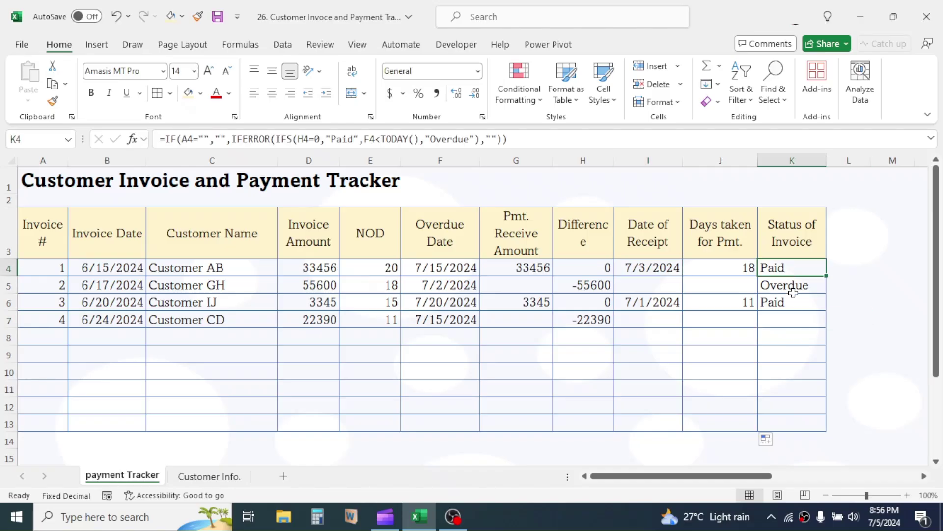
{"action": "left_click", "coordinate": [793, 301]}
{"action": "left_click", "coordinate": [796, 283]}
{"action": "left_click", "coordinate": [773, 268]}
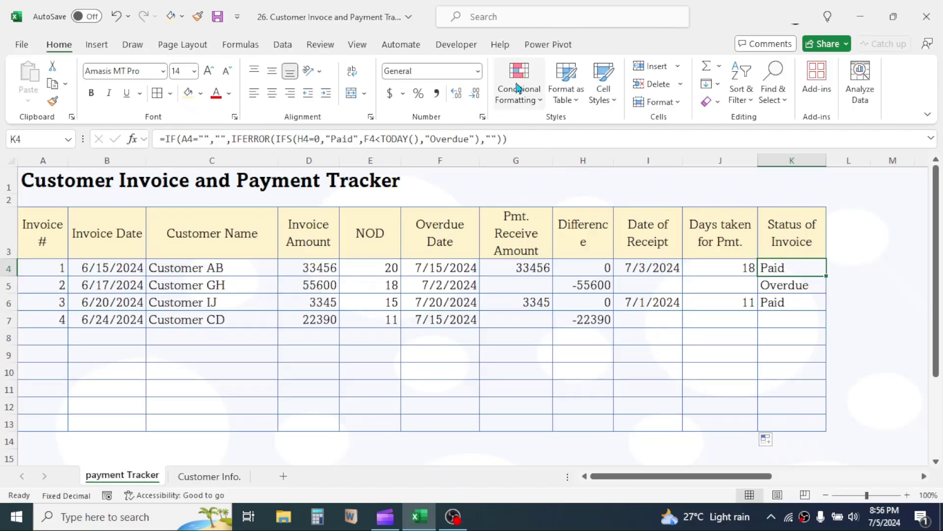
{"action": "left_click_drag", "start_coordinate": [61, 267], "coordinate": [795, 421]}
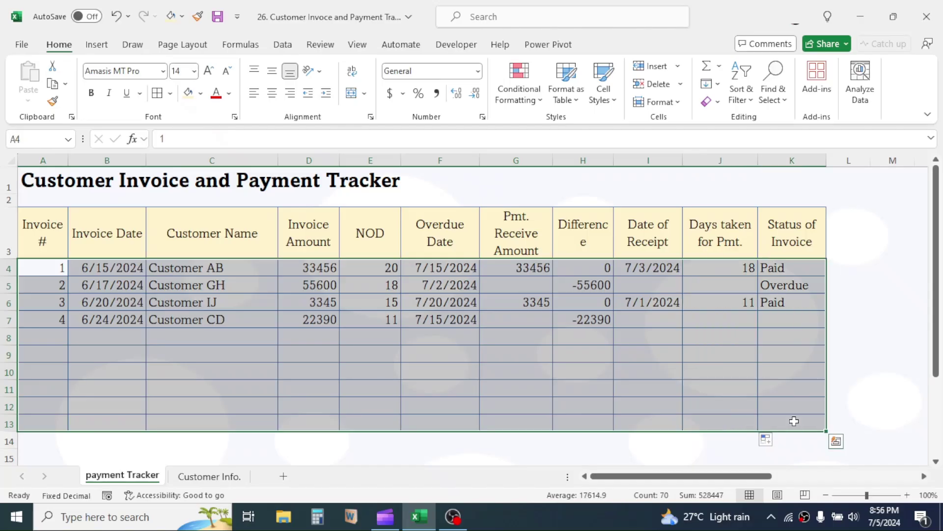
Add a formula rule =$K4="Paid" that fills matching rows light blue.
{"action": "left_click", "coordinate": [509, 83]}
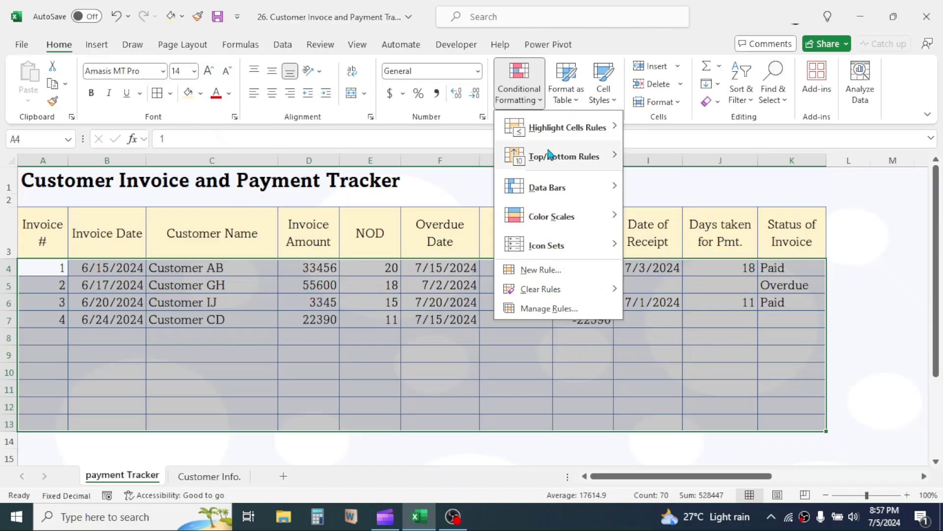
{"action": "left_click", "coordinate": [550, 270]}
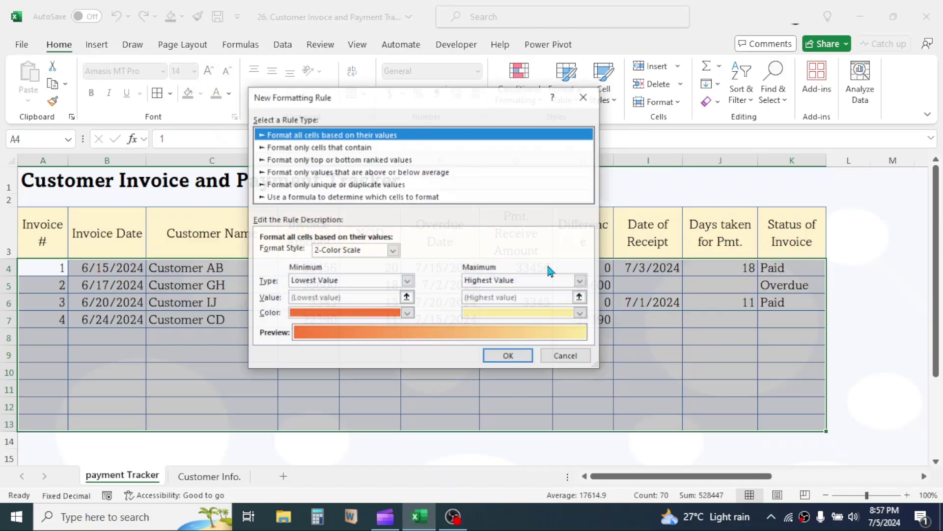
{"action": "left_click", "coordinate": [307, 197]}
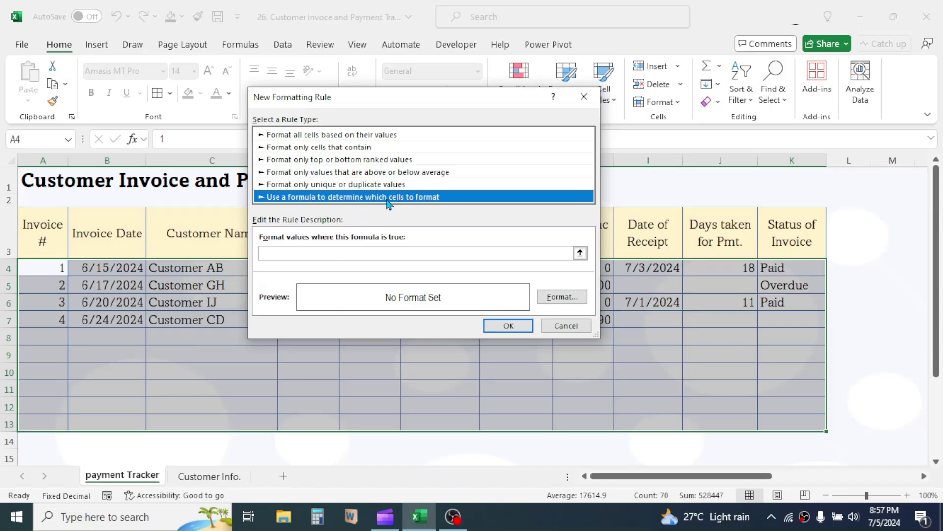
{"action": "left_click", "coordinate": [291, 251]}
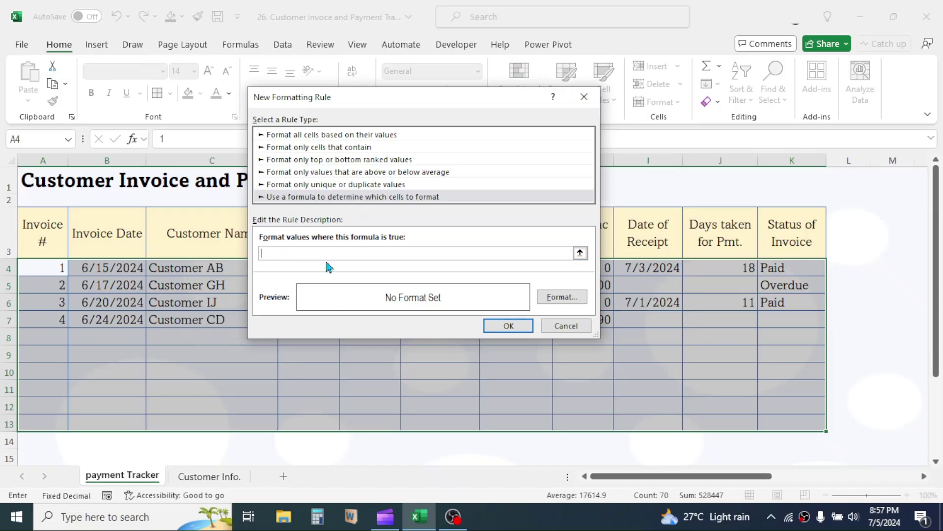
{"action": "type", "text": "=$K4=\"Paid"}
{"action": "left_click", "coordinate": [552, 297]}
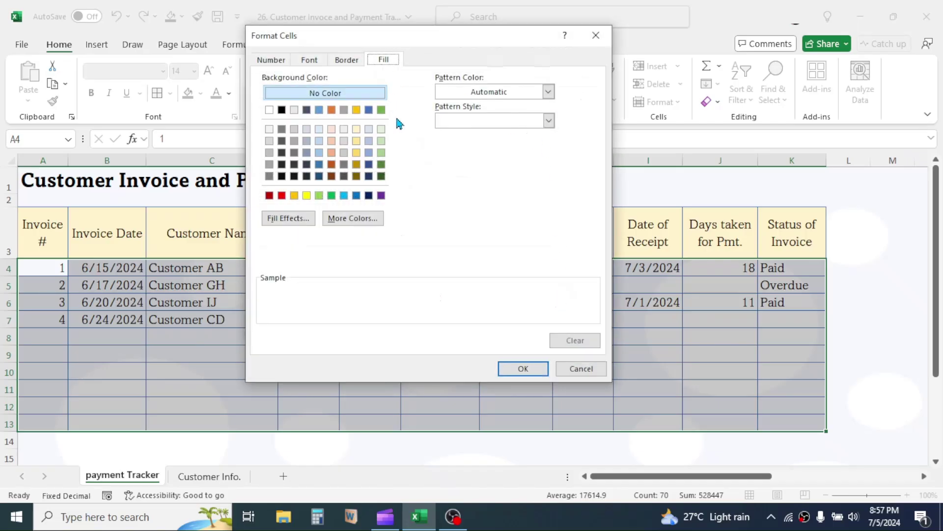
{"action": "left_click", "coordinate": [369, 147]}
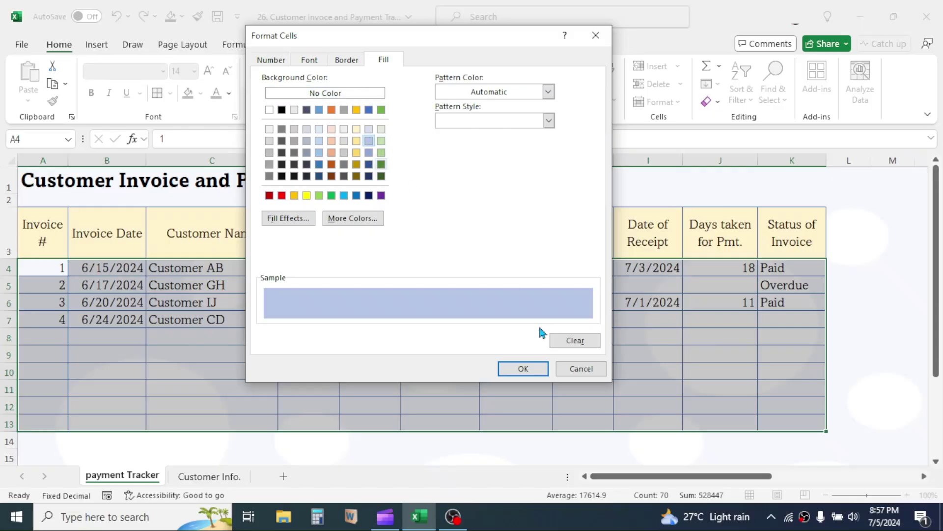
{"action": "left_click", "coordinate": [522, 369]}
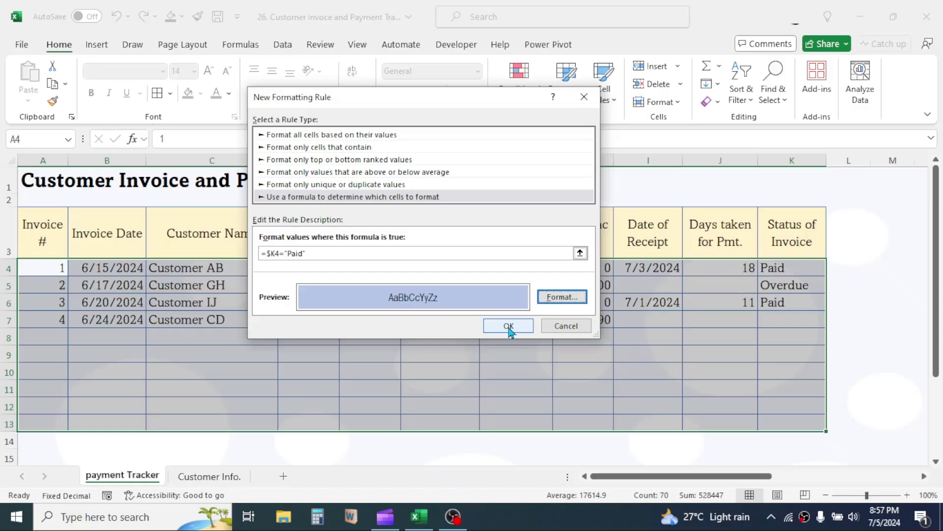
{"action": "left_click", "coordinate": [508, 326]}
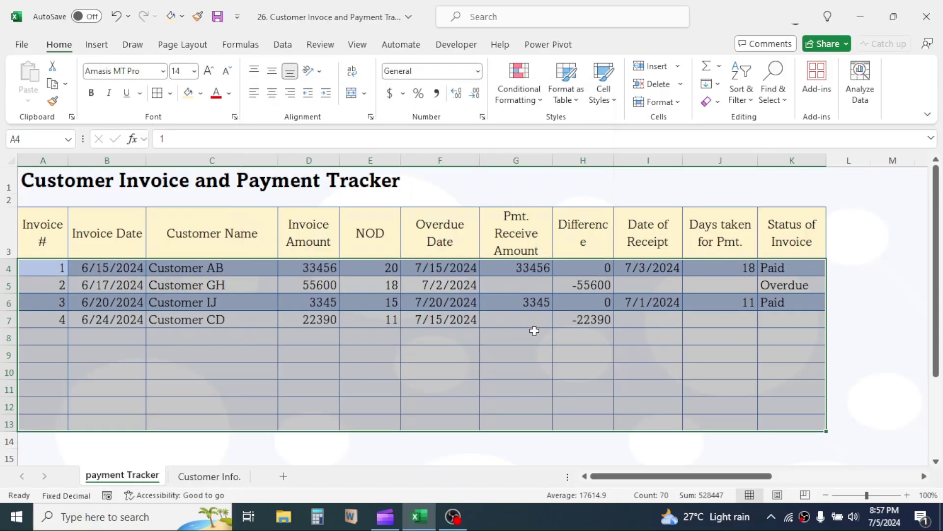
Duplicate the existing Paid conditional formatting rule in the Rules Manager.
{"action": "left_click", "coordinate": [531, 97]}
{"action": "left_click", "coordinate": [532, 313]}
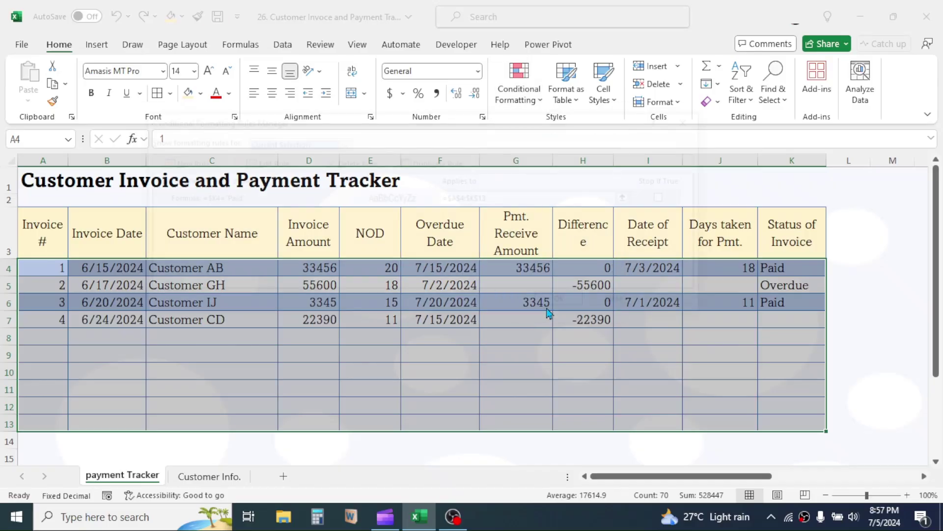
{"action": "left_click", "coordinate": [224, 202]}
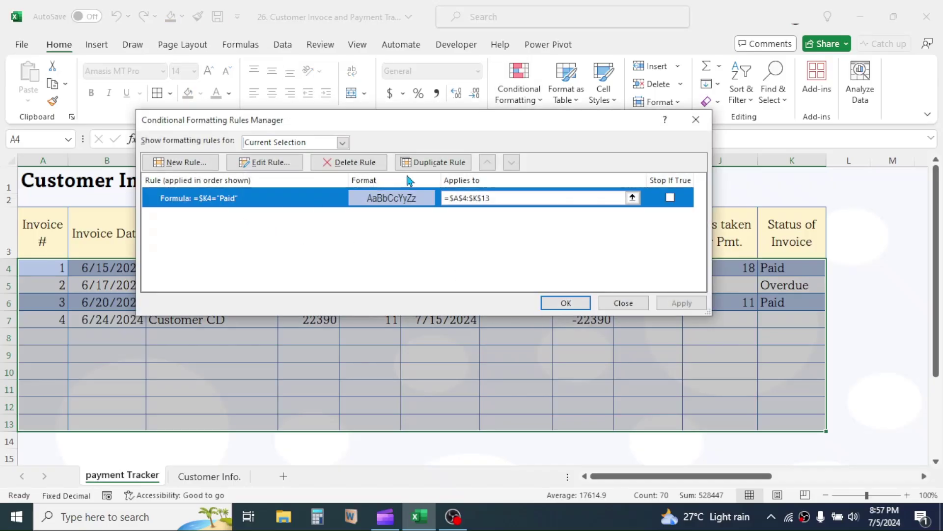
{"action": "left_click", "coordinate": [430, 162]}
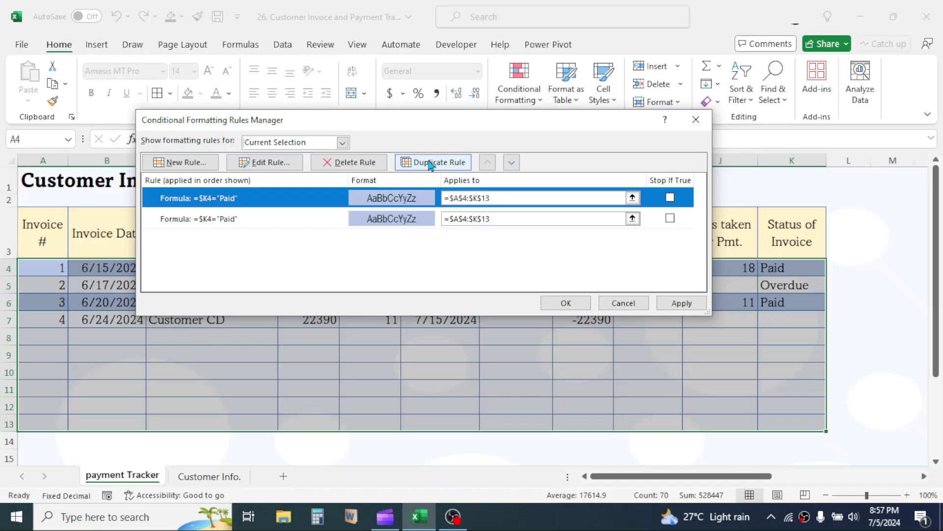
{"action": "left_click", "coordinate": [270, 162]}
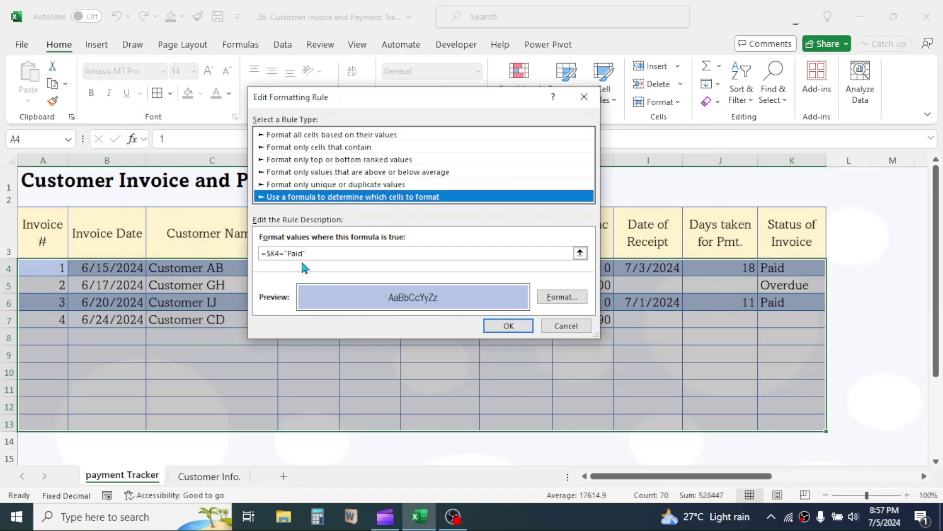
Change the copied rule to =$K4="Overdue" with a yellow fill and apply it.
{"action": "left_click", "coordinate": [301, 253]}
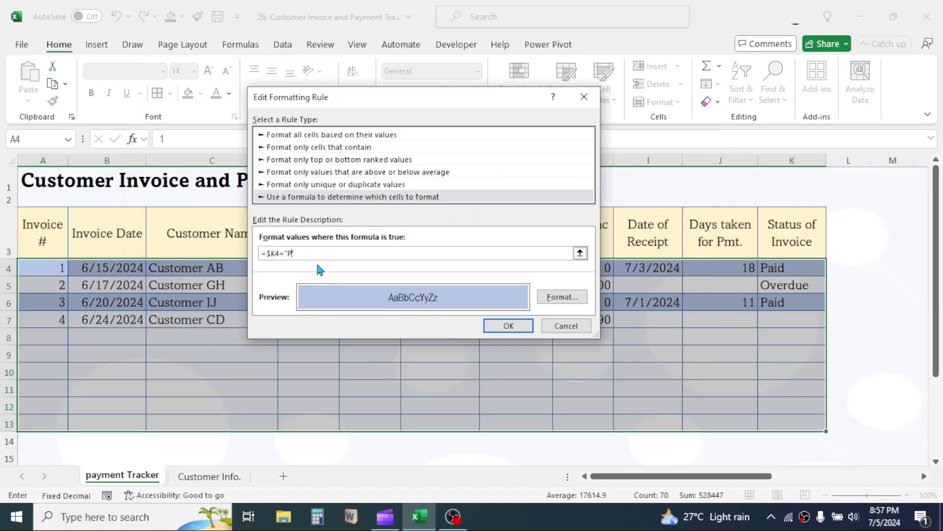
{"action": "type", "text": "Overdue\""}
{"action": "left_click", "coordinate": [560, 297]}
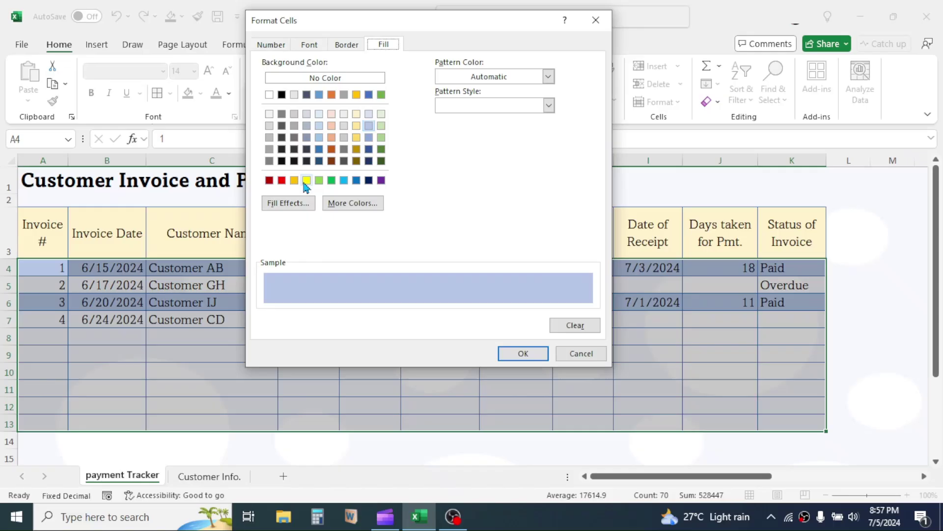
{"action": "left_click", "coordinate": [306, 182]}
{"action": "left_click", "coordinate": [526, 356]}
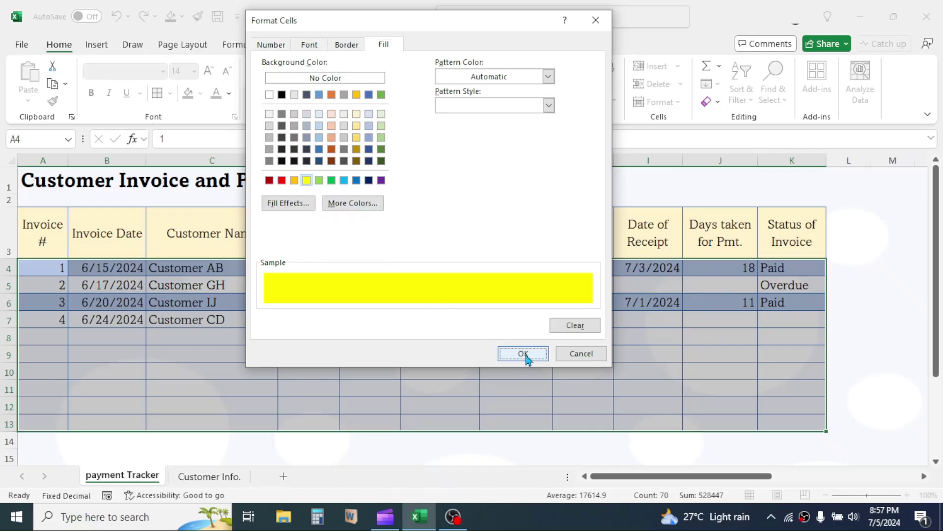
{"action": "left_click", "coordinate": [511, 325]}
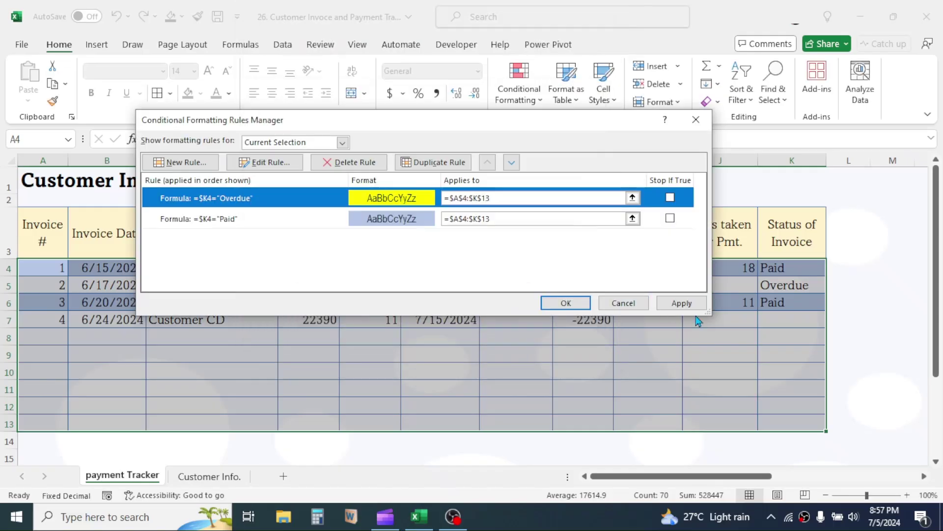
{"action": "left_click", "coordinate": [681, 303]}
{"action": "left_click", "coordinate": [566, 303]}
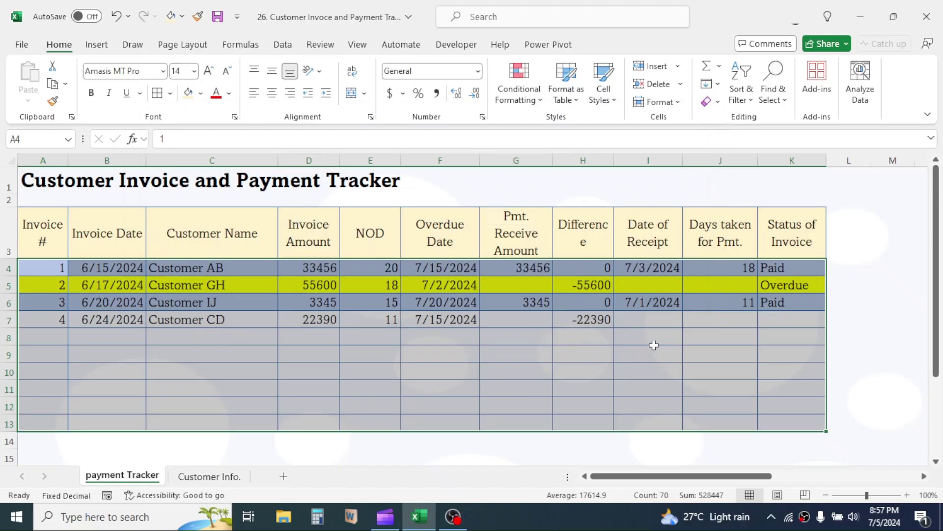
Enter 22390 as invoice 4's payment in G7 and check its status in K7.
{"action": "left_click", "coordinate": [701, 342]}
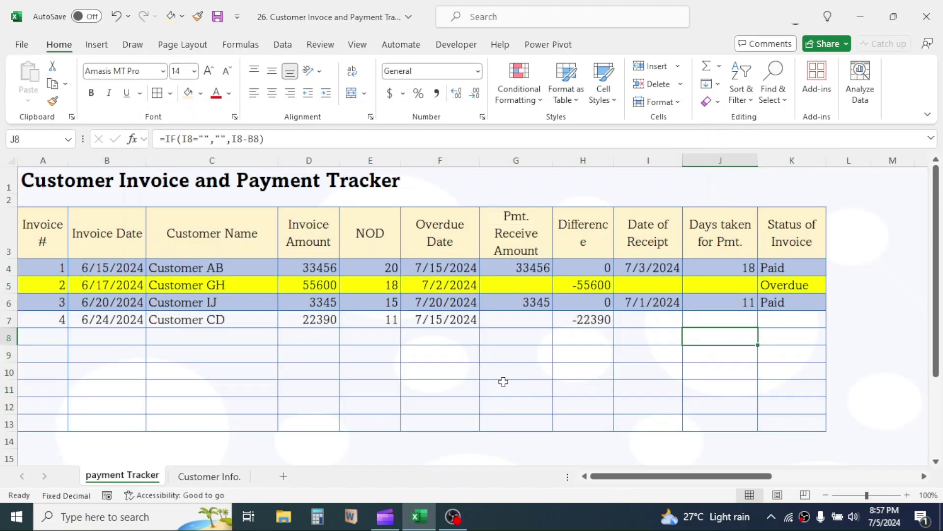
{"action": "left_click", "coordinate": [525, 320]}
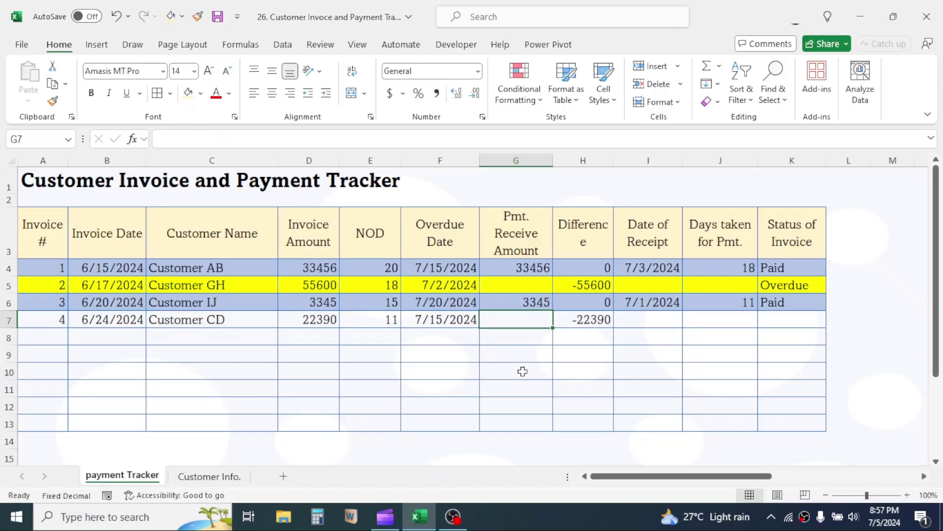
{"action": "type", "text": "22390"}
{"action": "key", "text": "Return"}
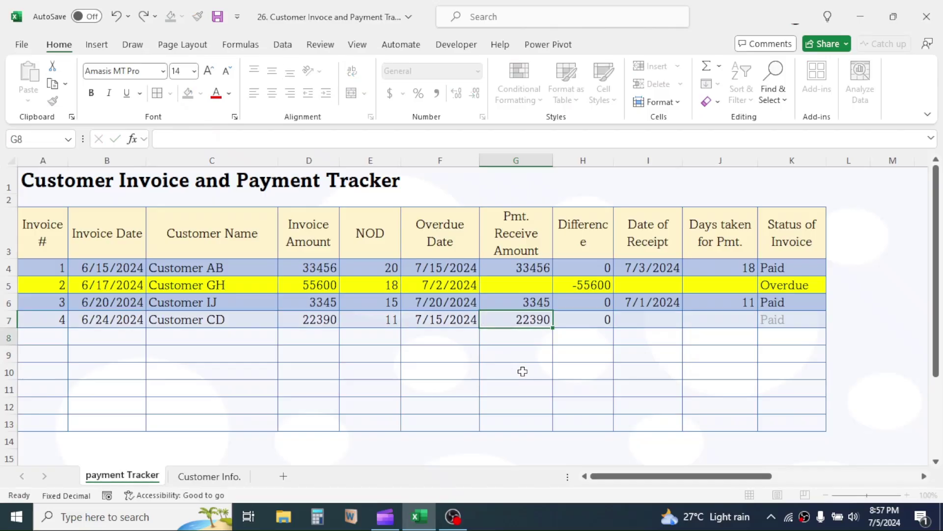
{"action": "left_click", "coordinate": [761, 325]}
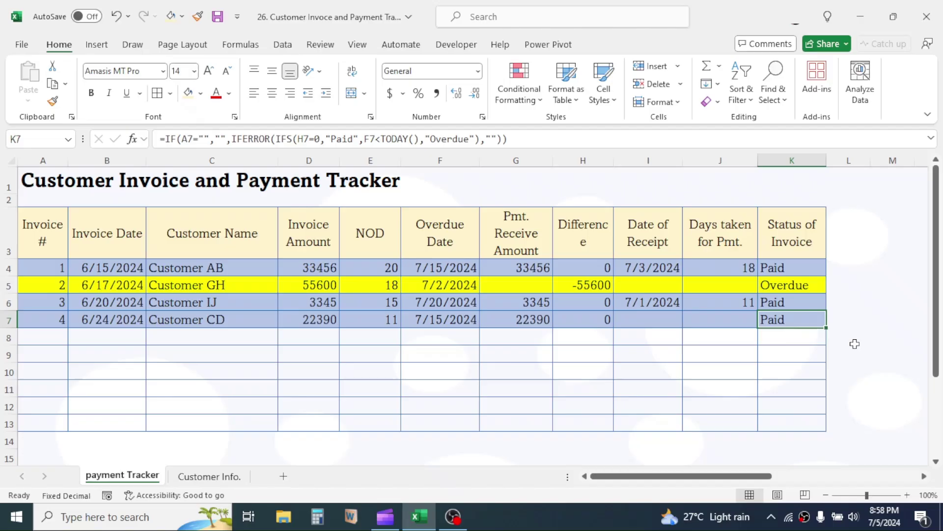
{"action": "left_click", "coordinate": [855, 182]}
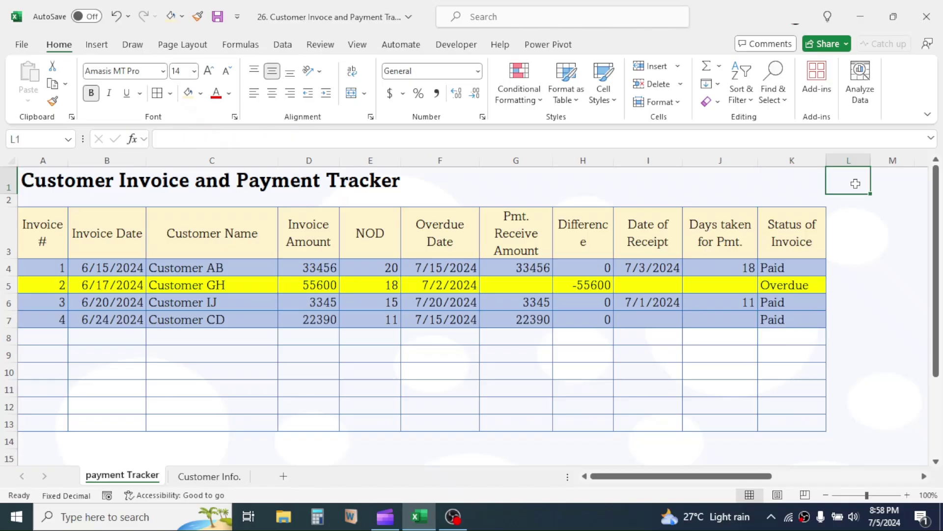